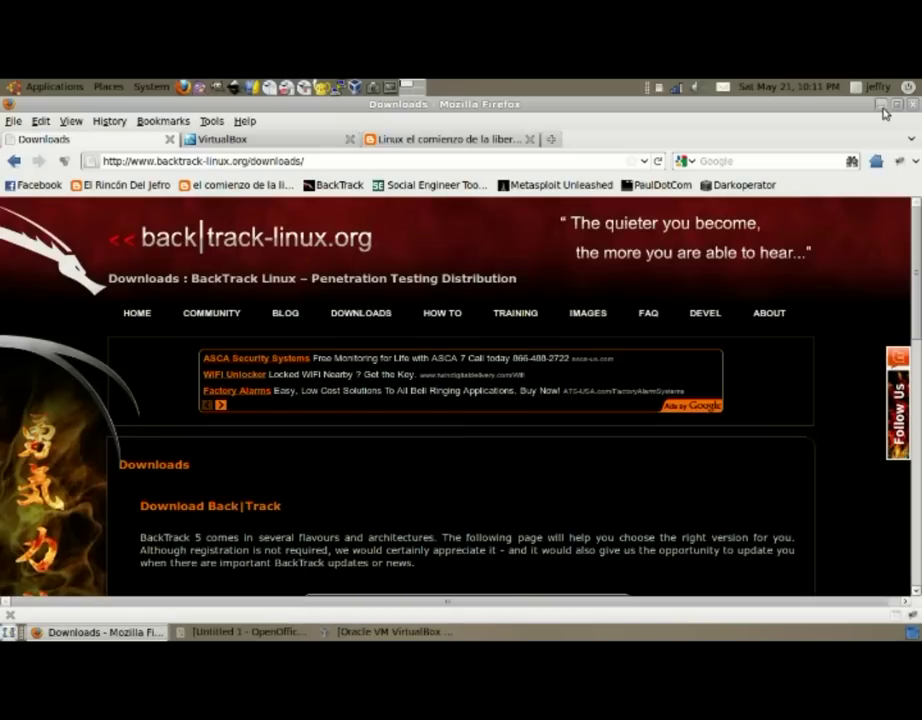
# Switch to VirtualBox and begin a new virtual machine named Backtrack 5 Demo, with Linux as operating system and Linux 2.6 as version
pyautogui.click(385, 633)
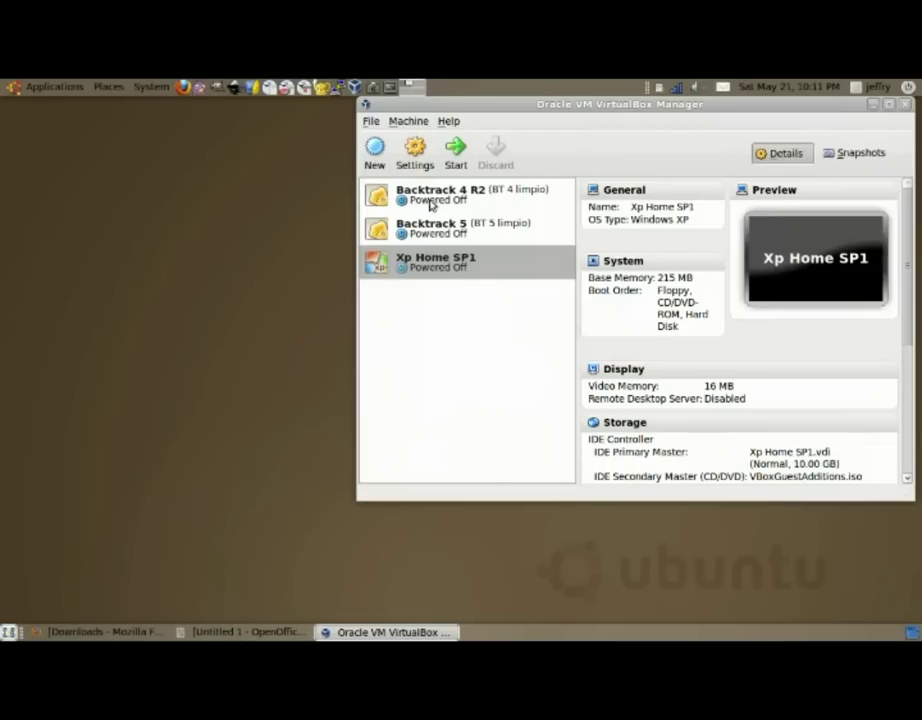
pyautogui.click(377, 155)
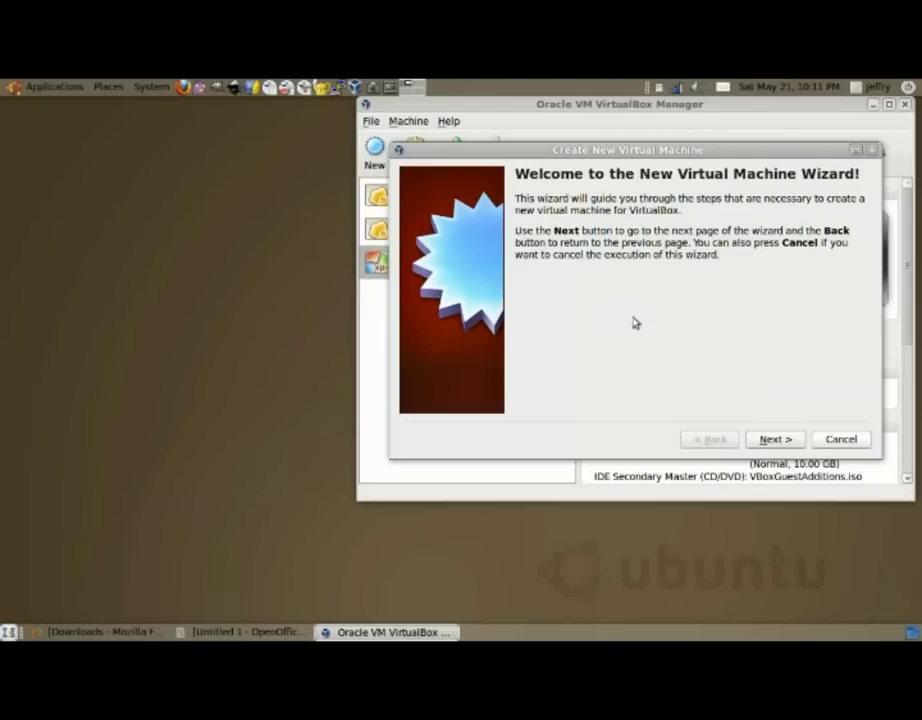
pyautogui.click(773, 441)
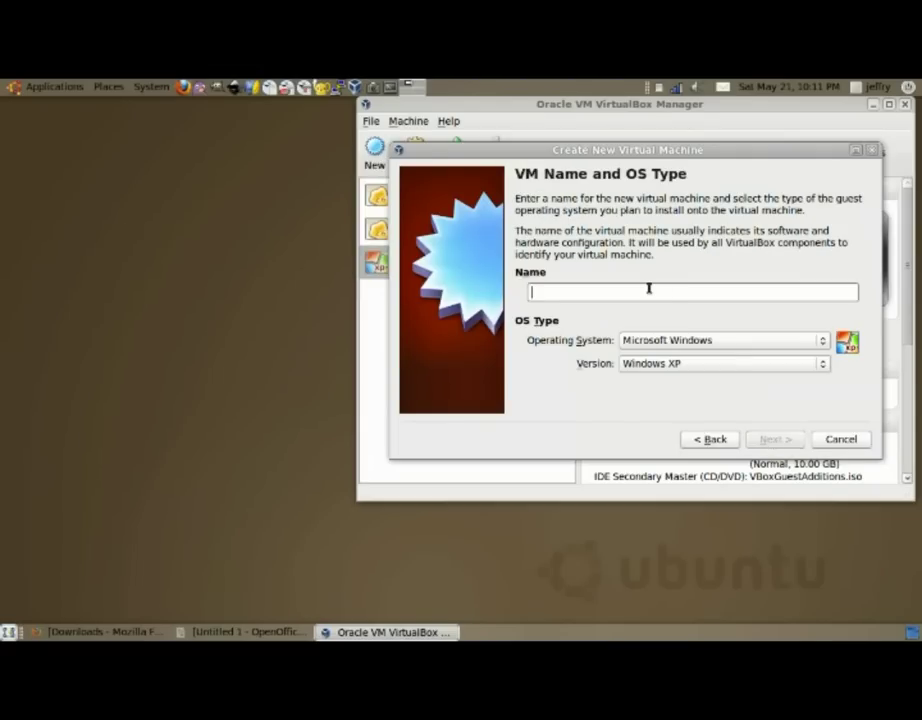
pyautogui.write('Backtrack')
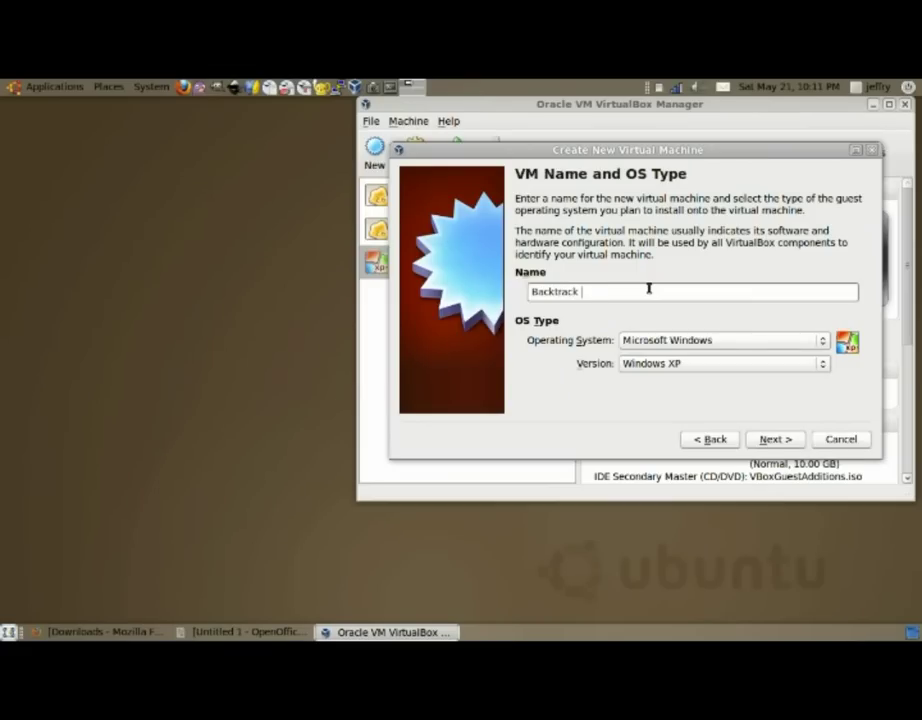
pyautogui.write(' 5 Demo')
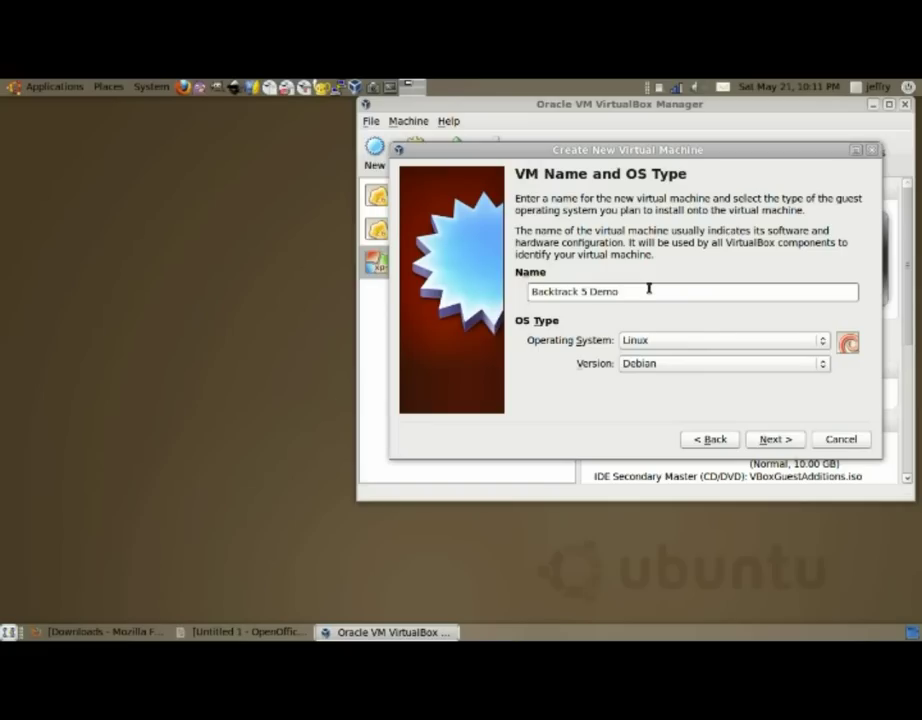
pyautogui.click(640, 368)
pyautogui.click(658, 228)
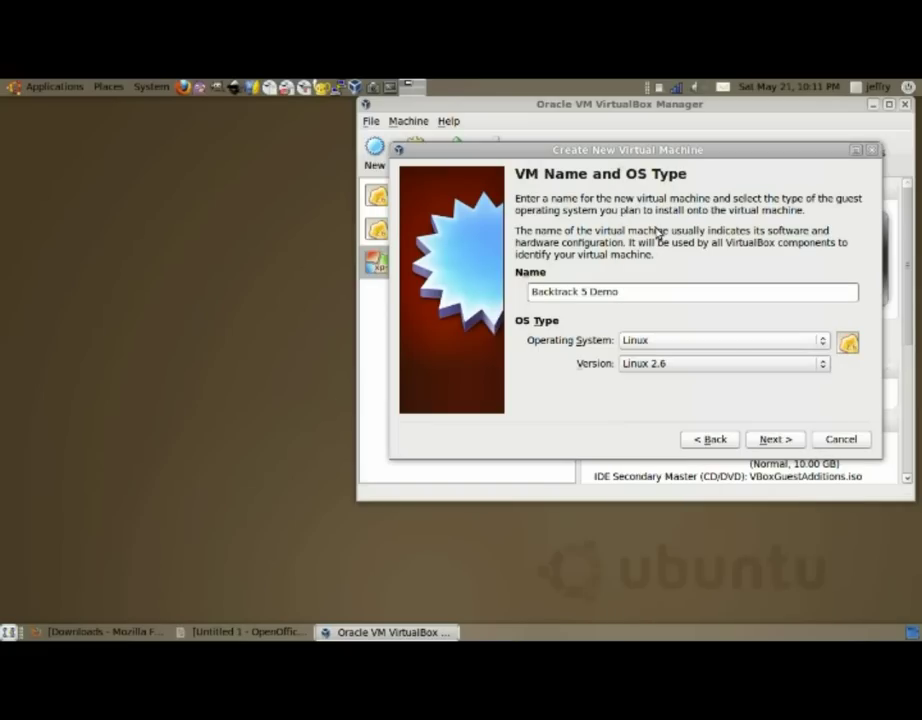
pyautogui.click(769, 440)
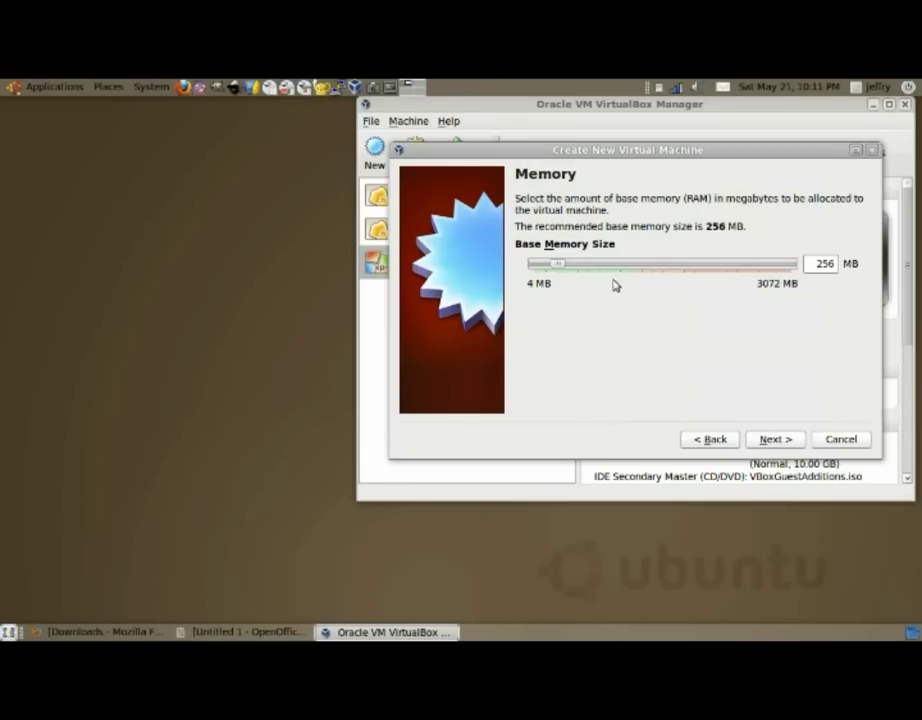
# Set the new virtual machine's base memory size to 1024 MB
pyautogui.doubleClick(810, 265)
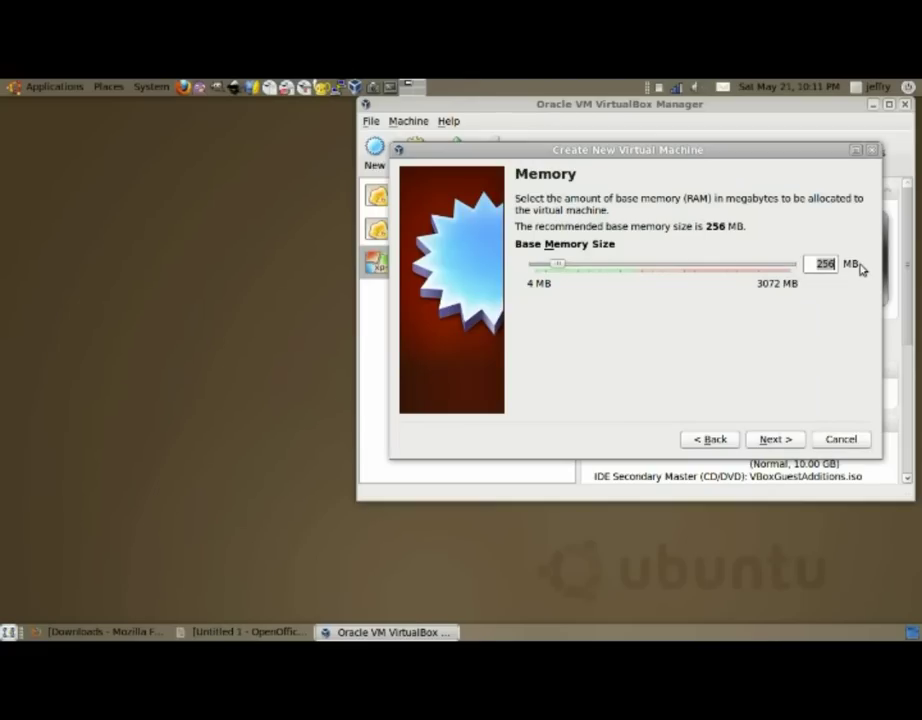
pyautogui.write('1024')
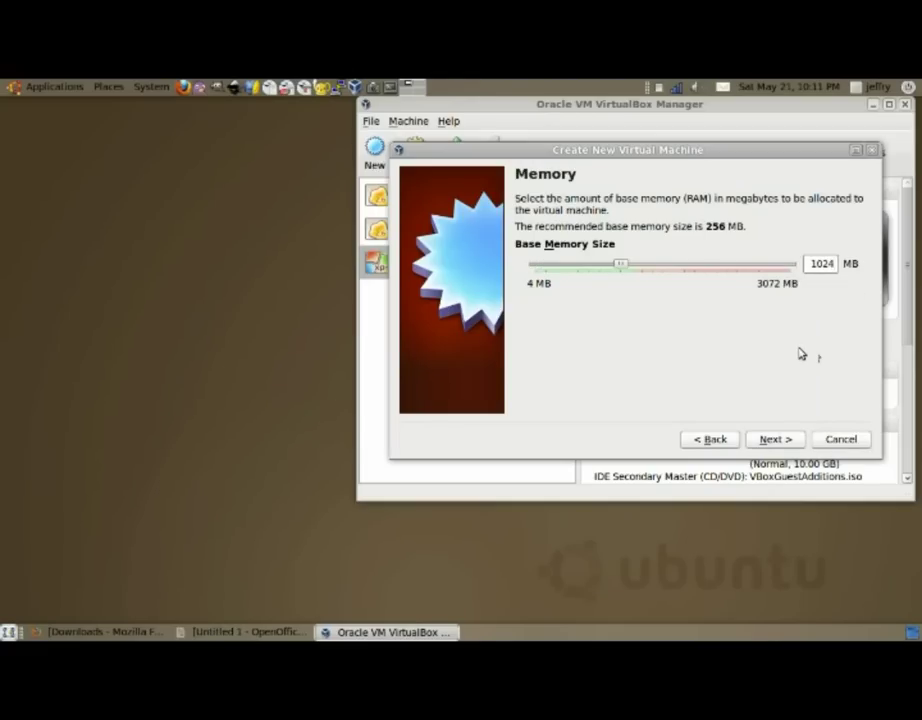
pyautogui.click(783, 434)
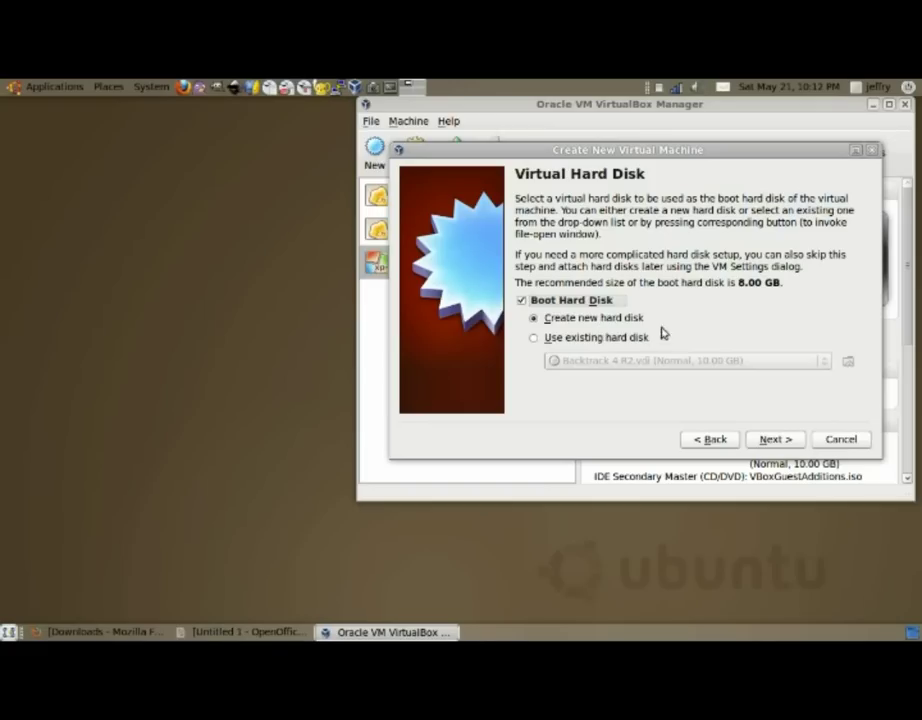
# Create a new dynamically expanding 10 GB boot hard disk and finish creating the virtual machine
pyautogui.click(765, 443)
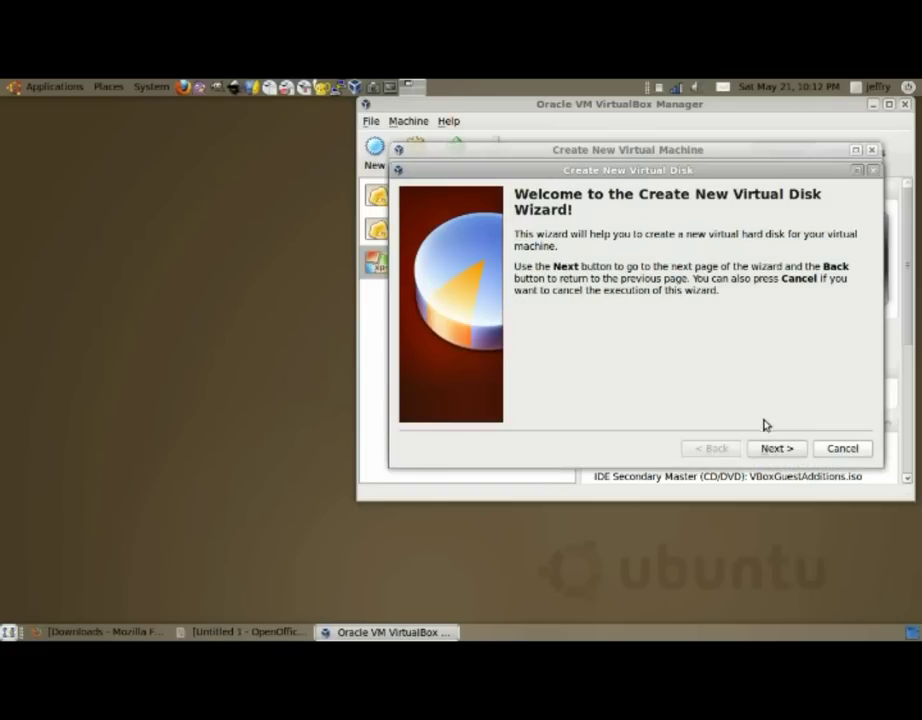
pyautogui.click(770, 448)
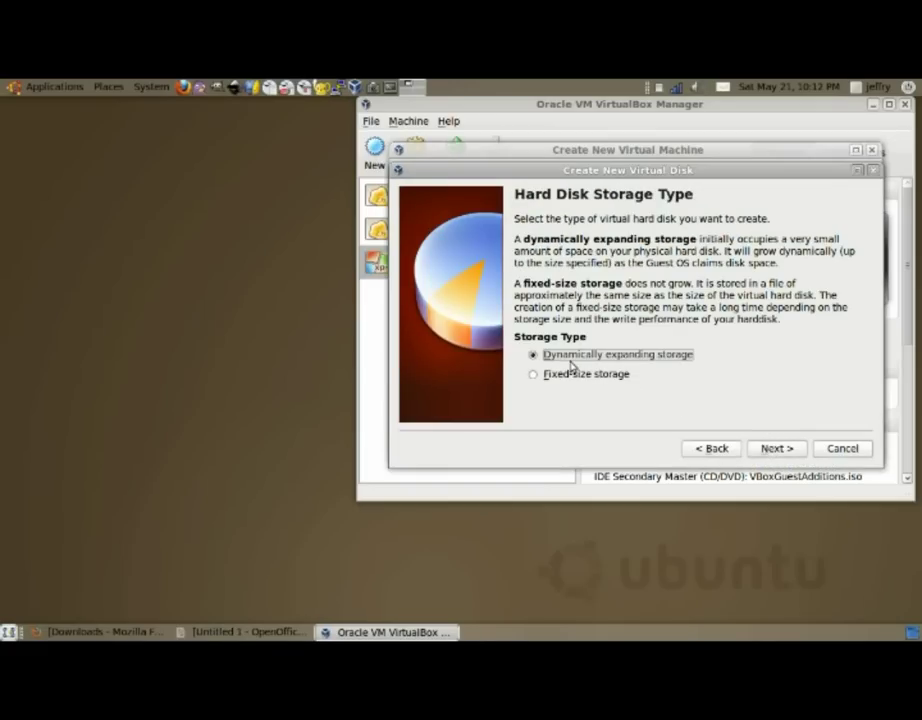
pyautogui.click(774, 447)
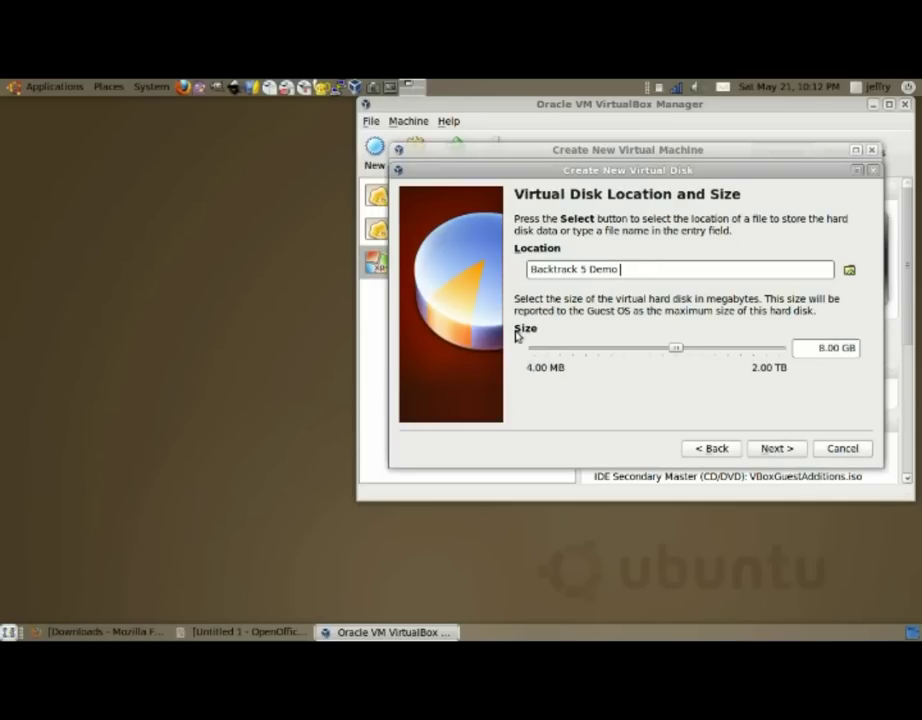
pyautogui.click(823, 349)
pyautogui.press('BackSpace')
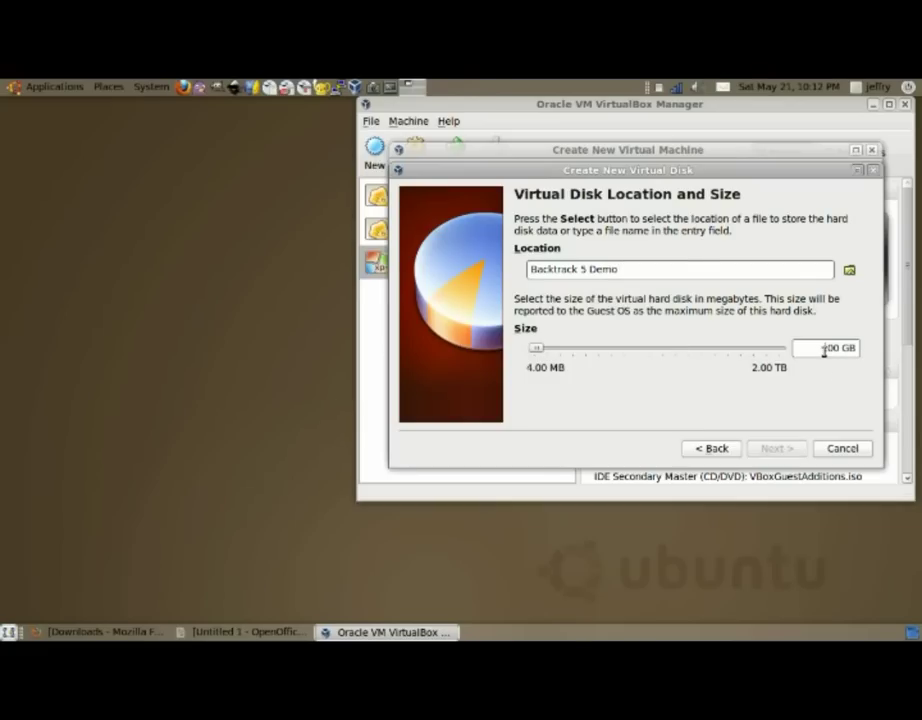
pyautogui.write('10')
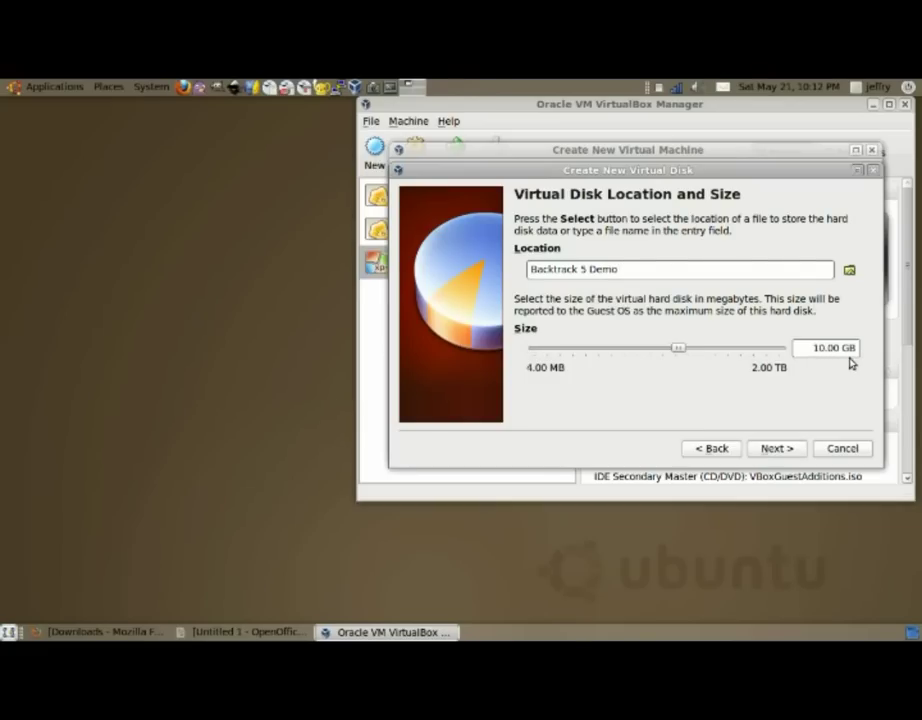
pyautogui.click(780, 449)
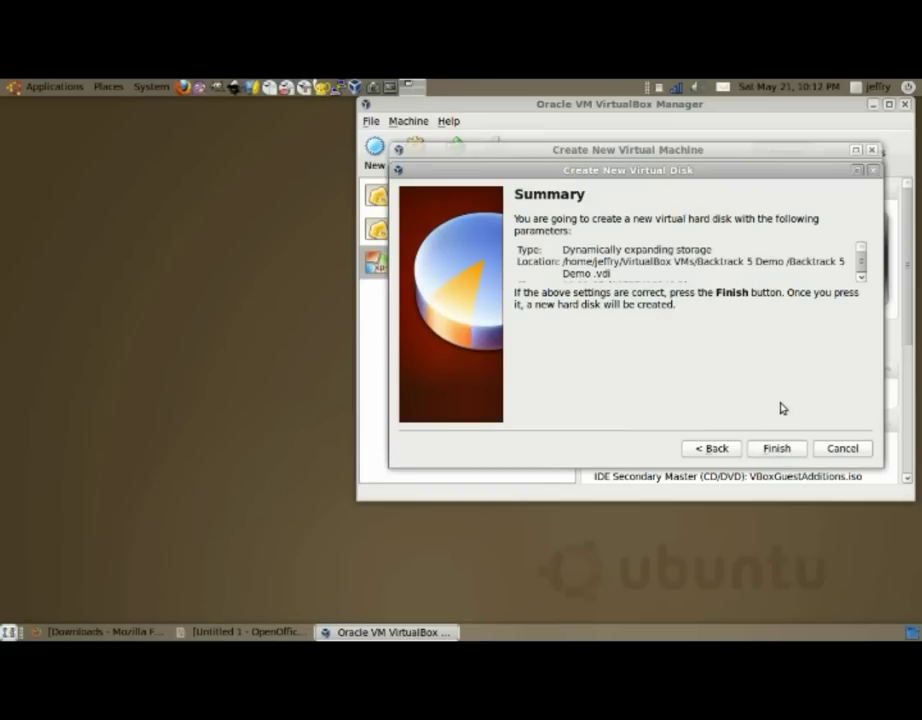
pyautogui.click(777, 450)
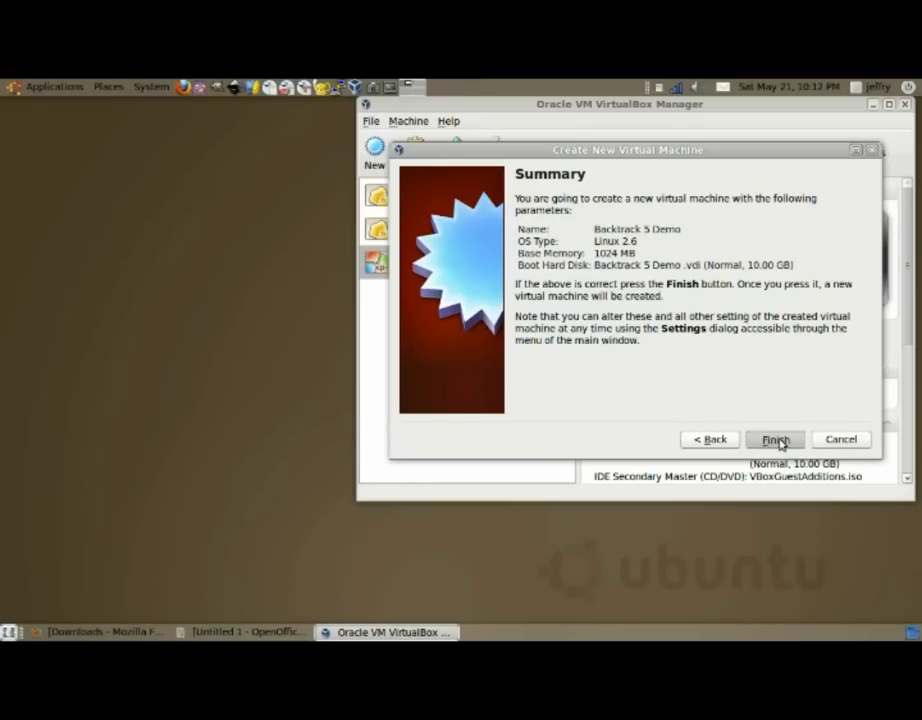
pyautogui.press('Escape')
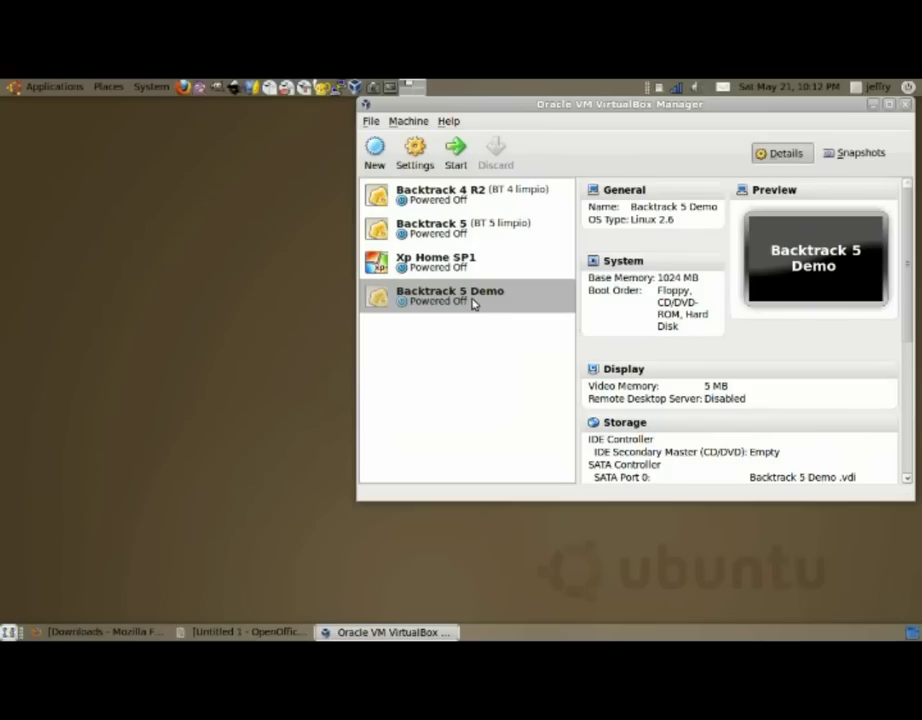
# Start the Backtrack 5 Demo machine with BT5-GNOME-32.iso from the Imagenes-Iso folder as its installation media
pyautogui.click(457, 156)
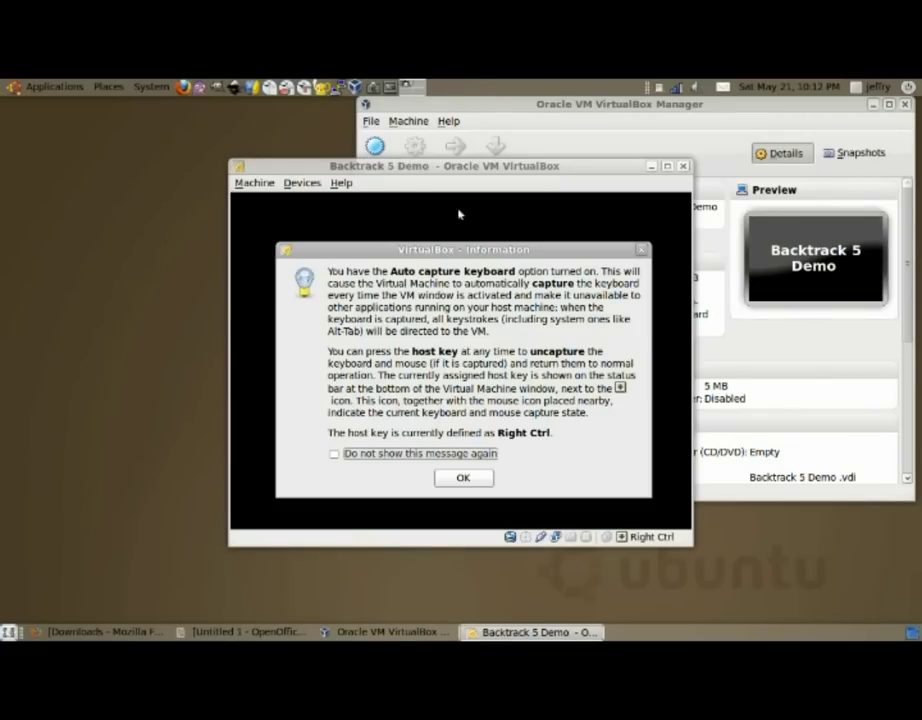
pyautogui.click(468, 479)
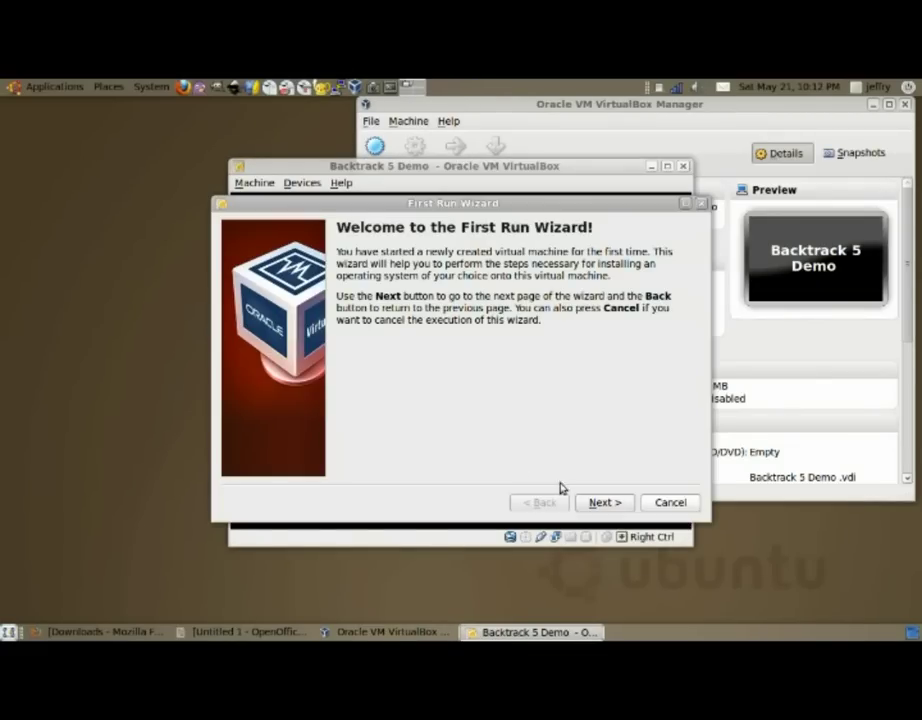
pyautogui.click(592, 502)
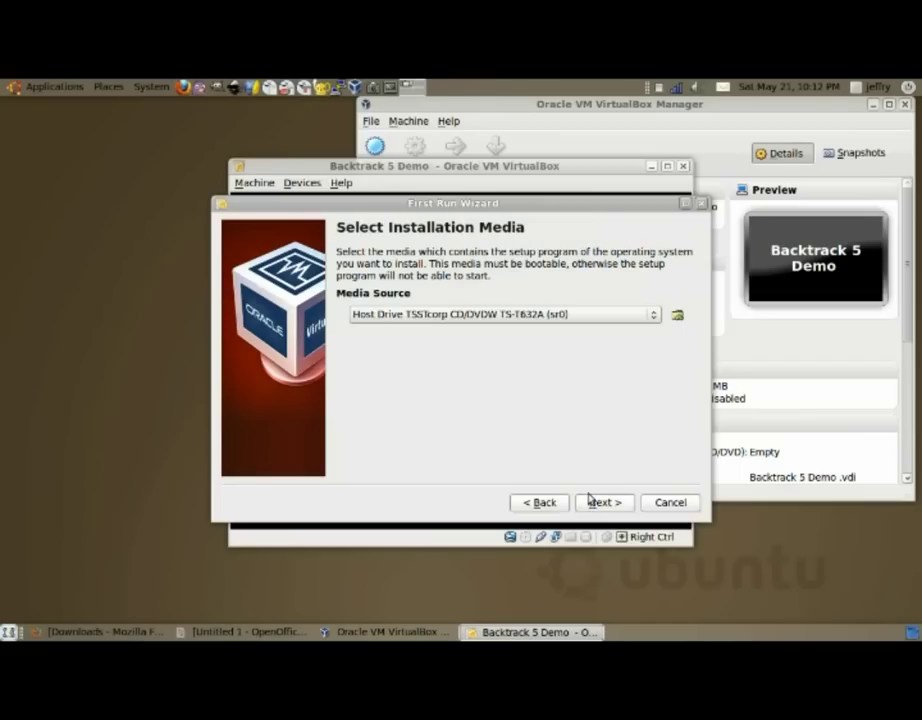
pyautogui.click(678, 316)
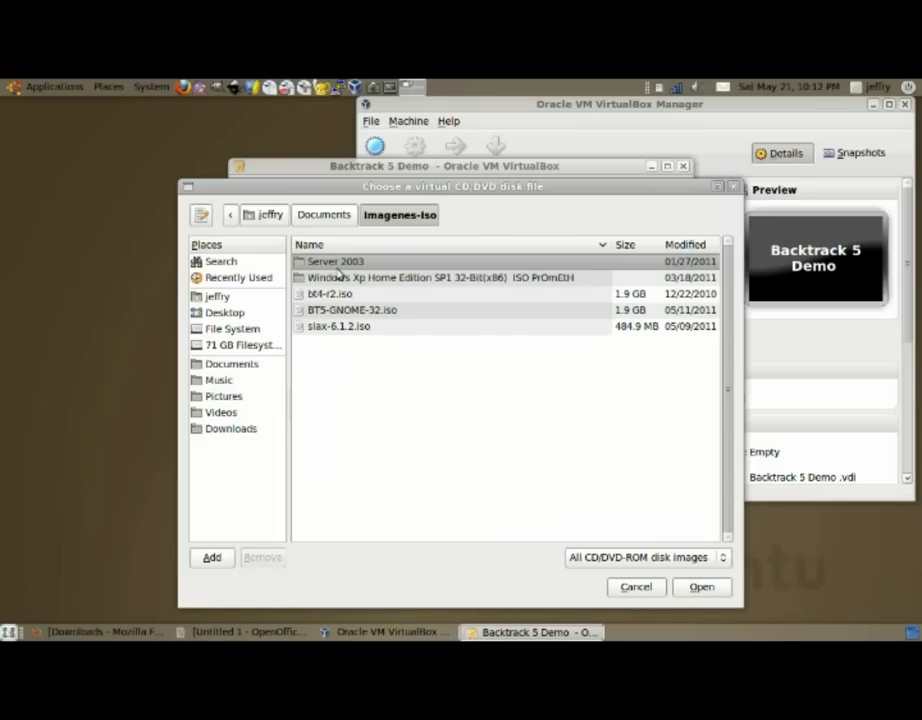
pyautogui.click(362, 313)
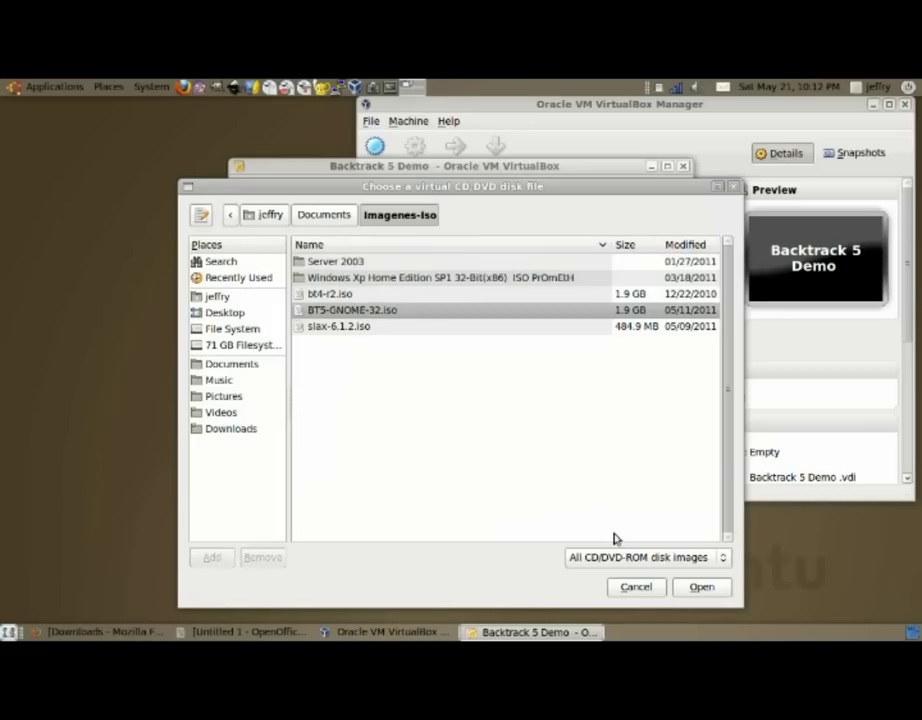
pyautogui.click(700, 587)
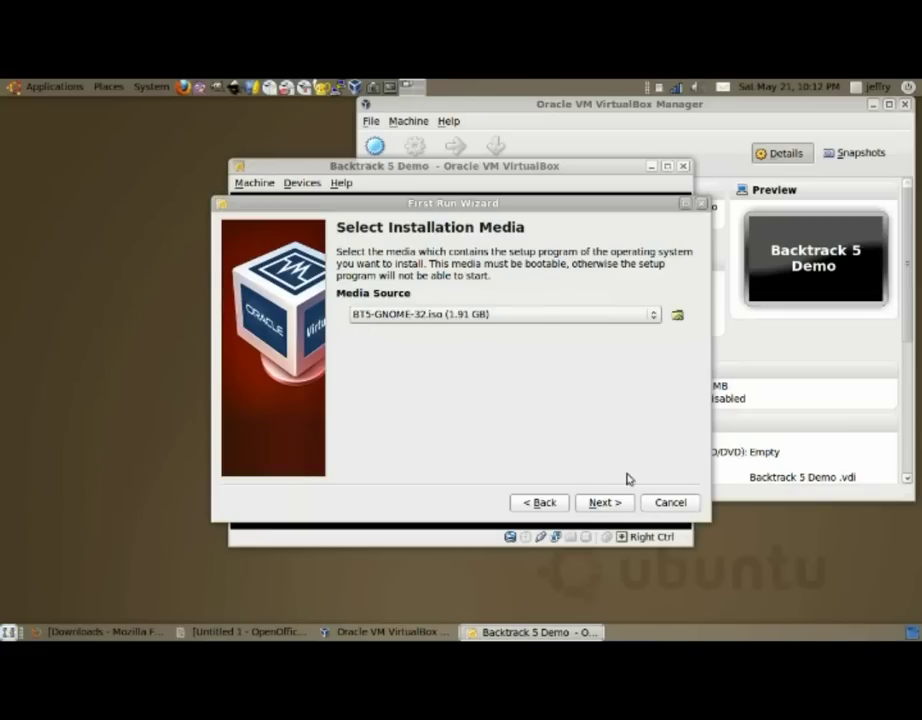
pyautogui.click(603, 502)
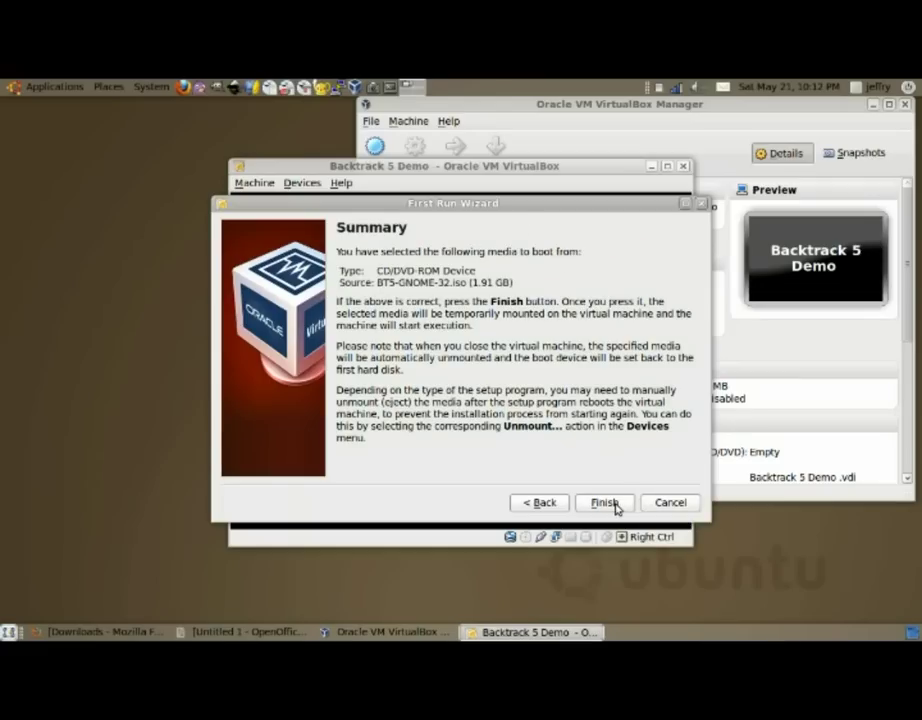
pyautogui.click(605, 502)
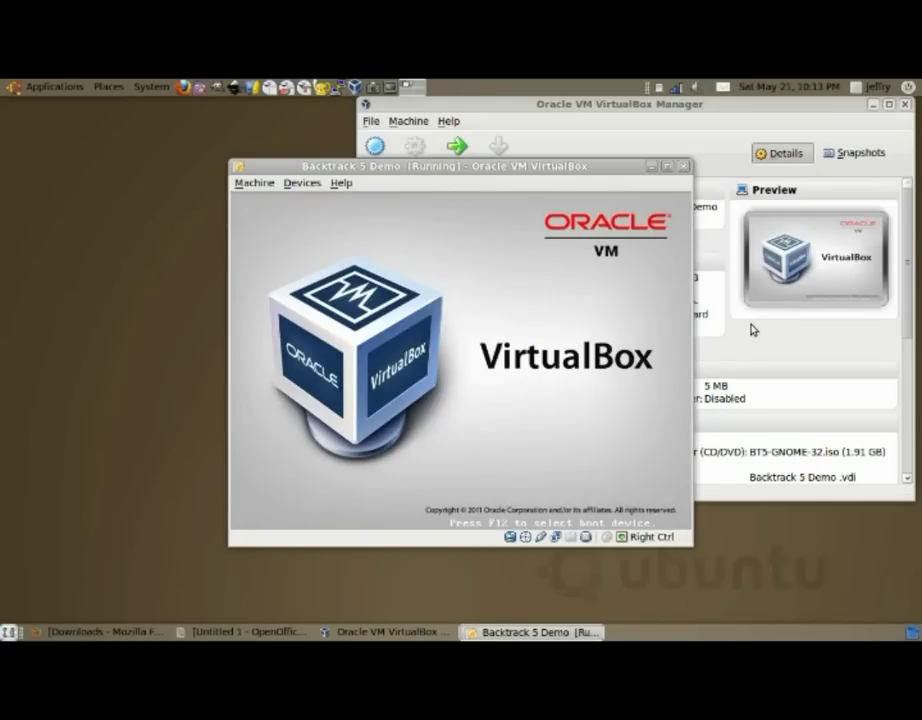
# Close the VirtualBox Manager window and let the repositioned Backtrack 5 Demo machine capture mouse and keyboard at the boot prompt
pyautogui.click(850, 104)
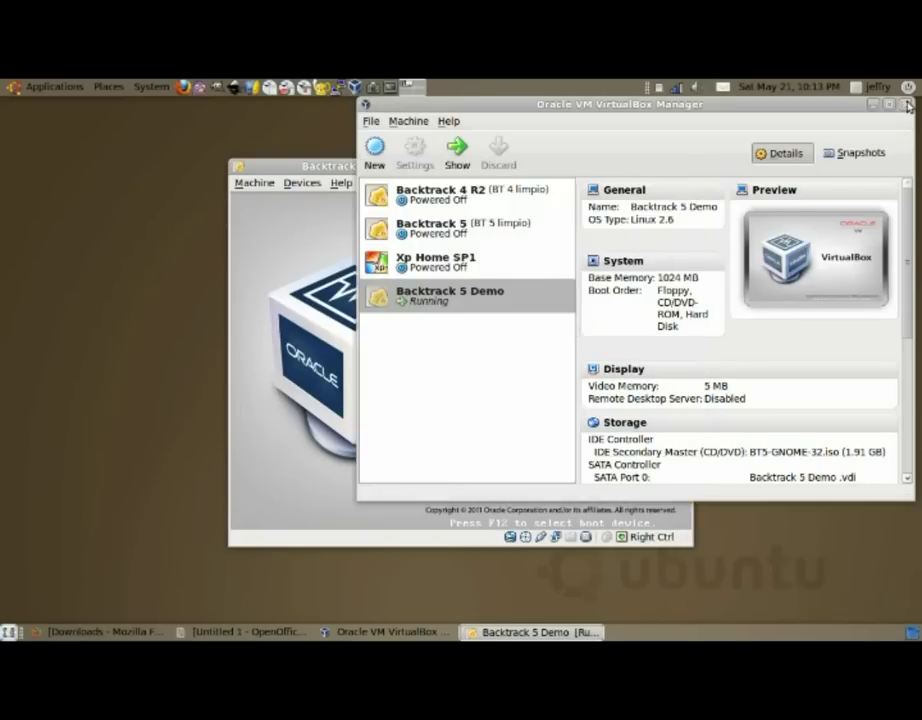
pyautogui.click(906, 104)
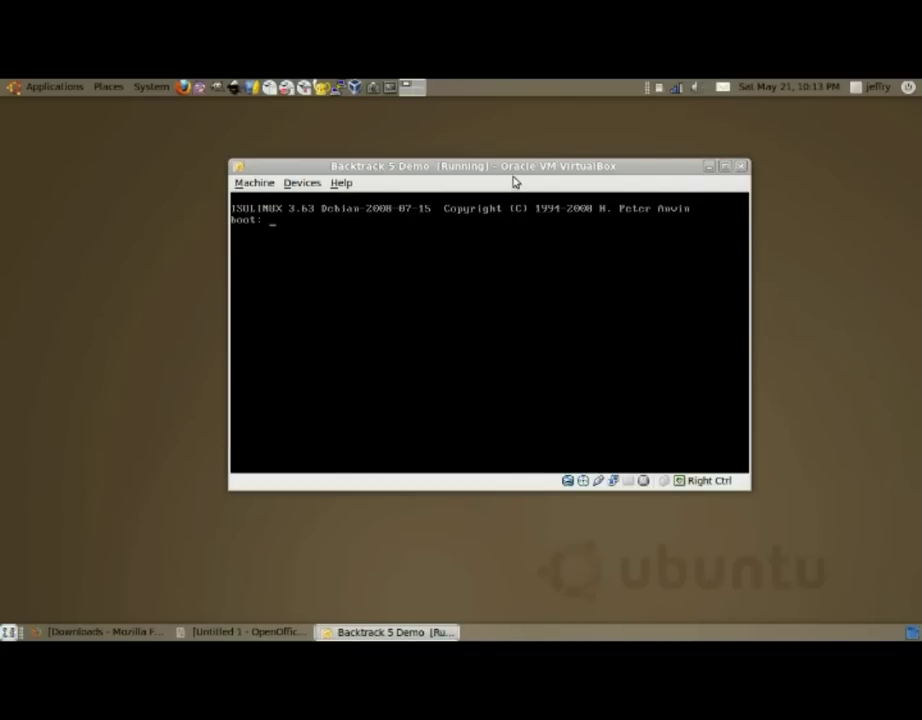
pyautogui.moveTo(514, 170); pyautogui.dragTo(310, 124)
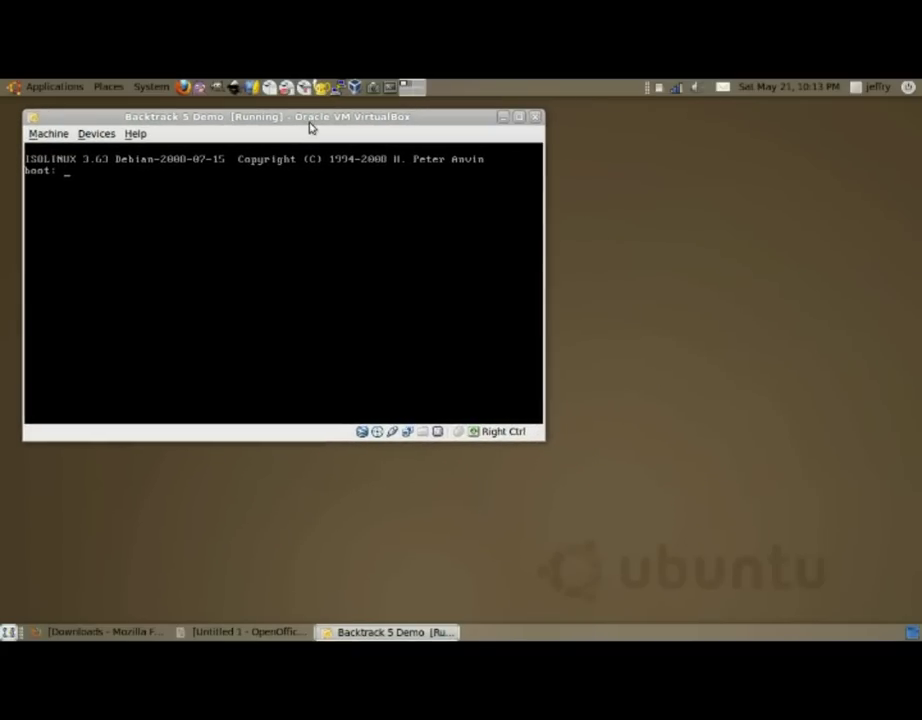
pyautogui.click(270, 189)
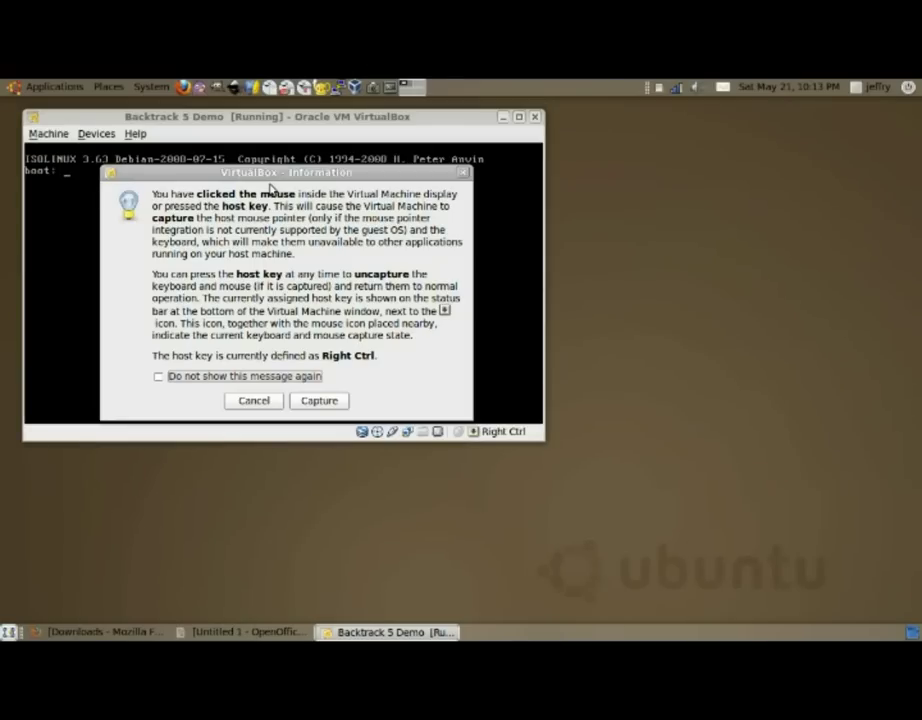
pyautogui.click(319, 401)
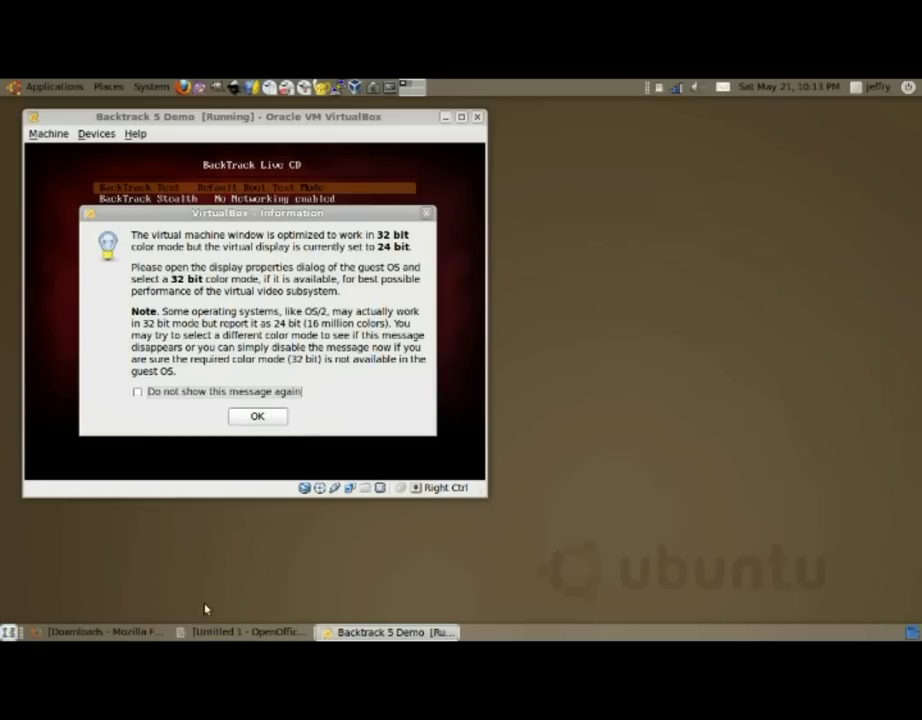
# Switch to the Writer document and write "en aquella pantalla negra que salio hay que presionar enter" below the title
pyautogui.click(238, 632)
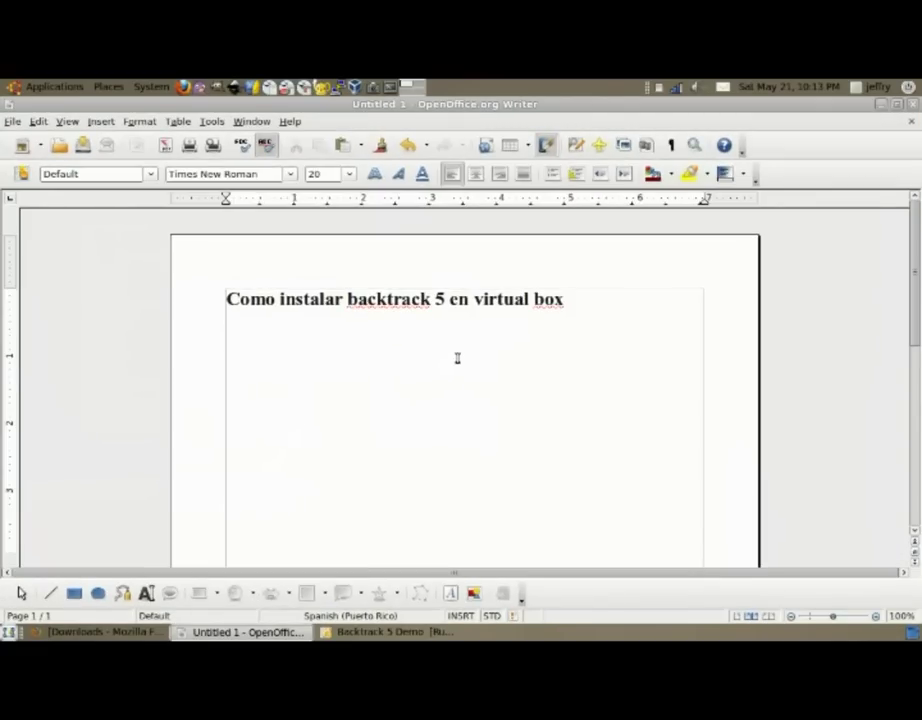
pyautogui.write('en q')
pyautogui.press('BackSpace')
pyautogui.write('aquella ')
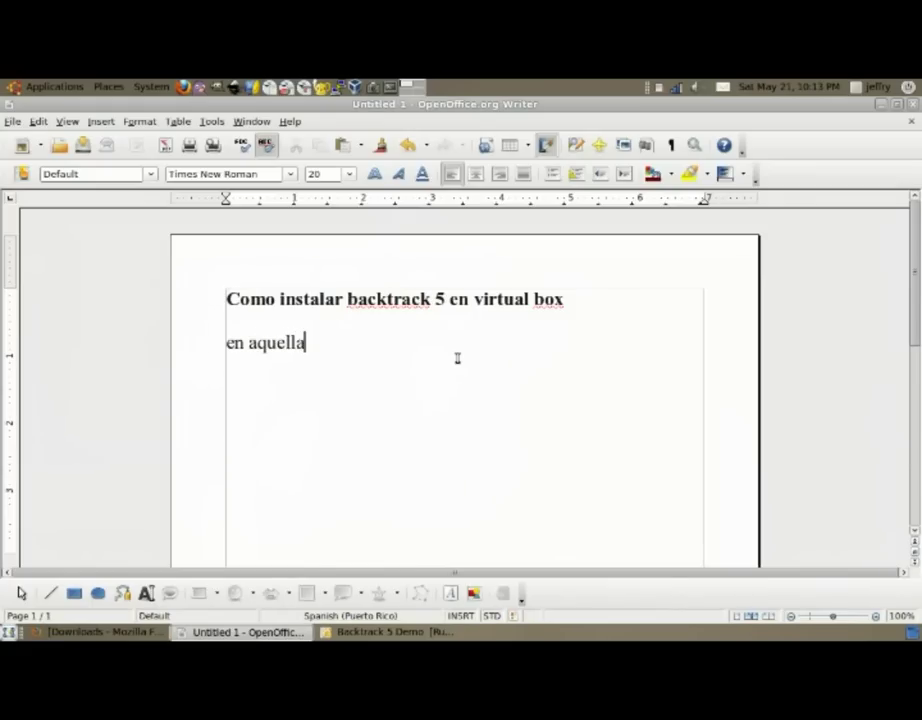
pyautogui.write('pantalla ne')
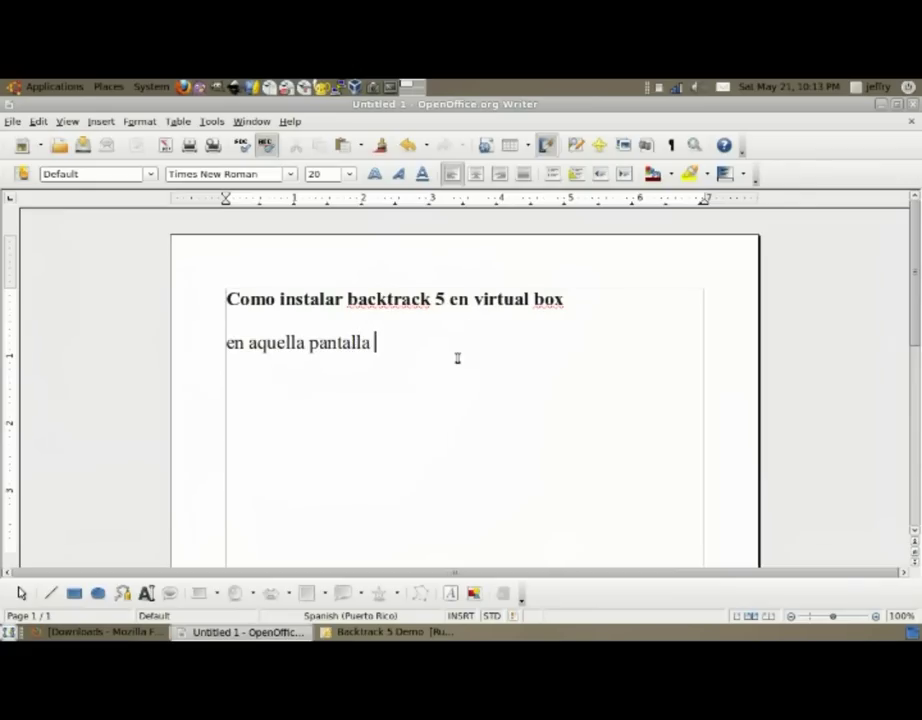
pyautogui.write('gra que saloi')
pyautogui.press('BackSpace')
pyautogui.write('io hay')
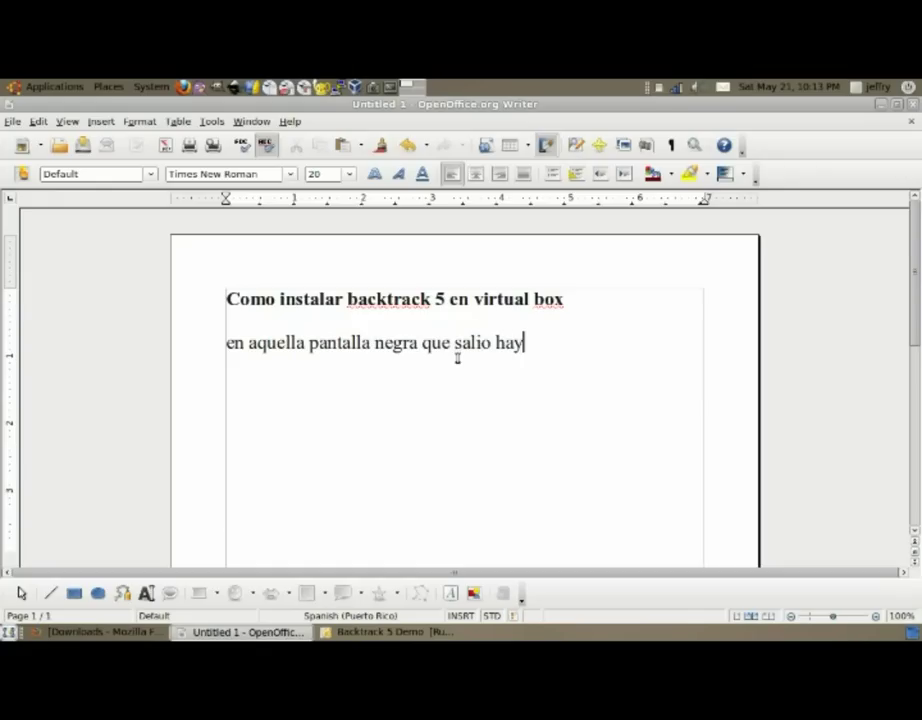
pyautogui.write(' que presin')
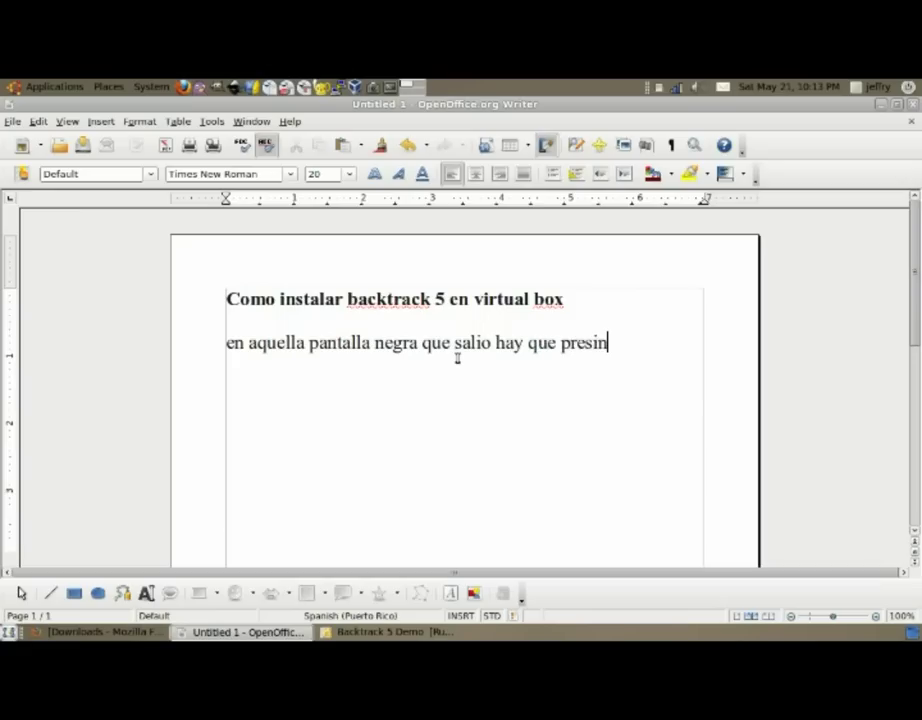
pyautogui.press('BackSpace')
pyautogui.write('onar enter')
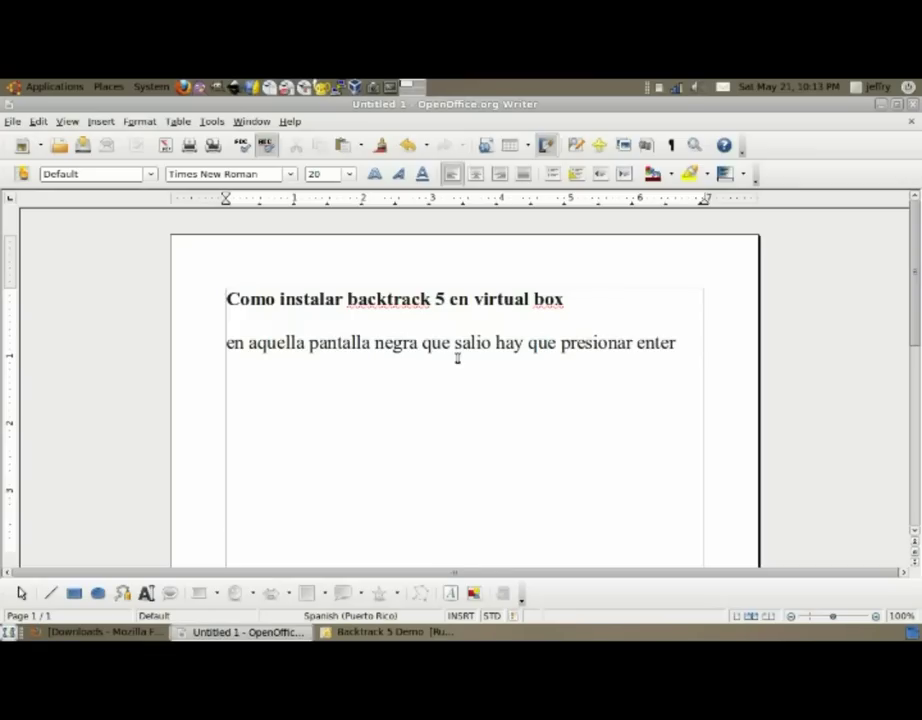
# Add the line "para que nos envie al menu" below the sentence and start a new line
pyautogui.press('Return')
pyautogui.write('para que')
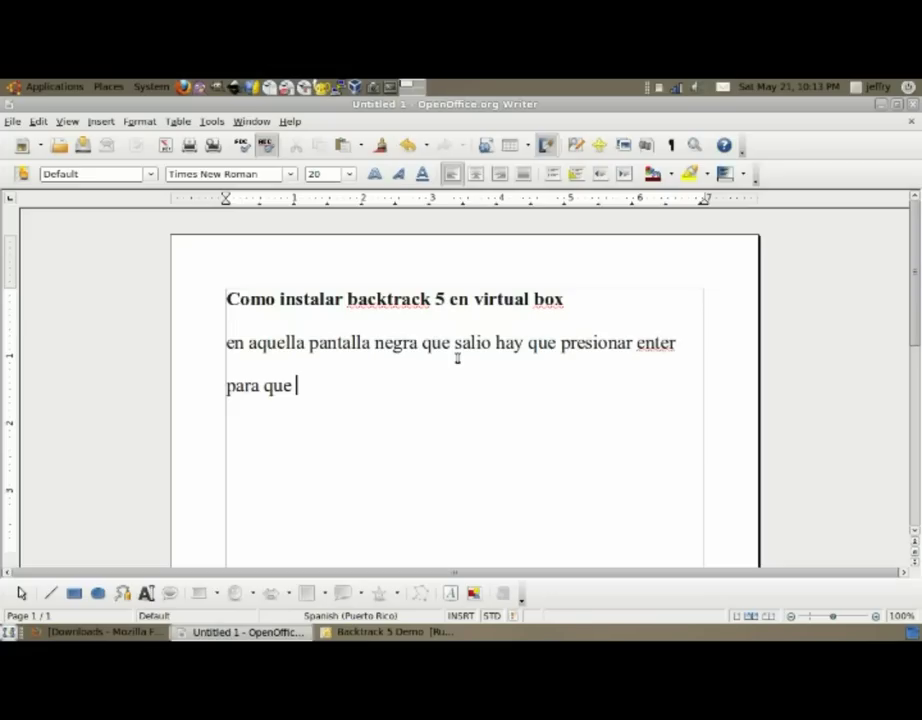
pyautogui.write('nos env')
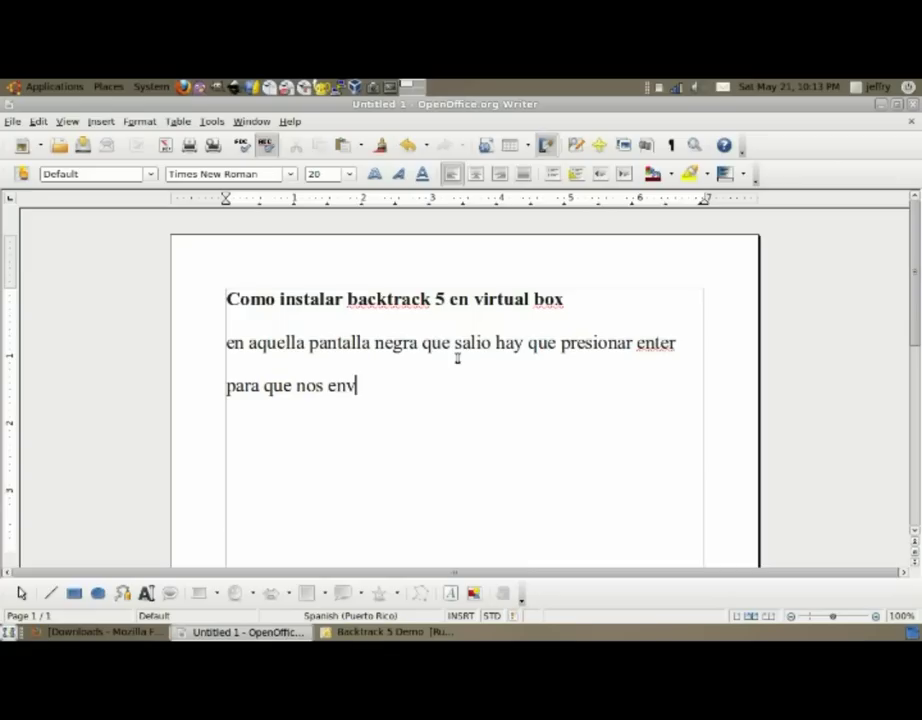
pyautogui.write('ie al menu')
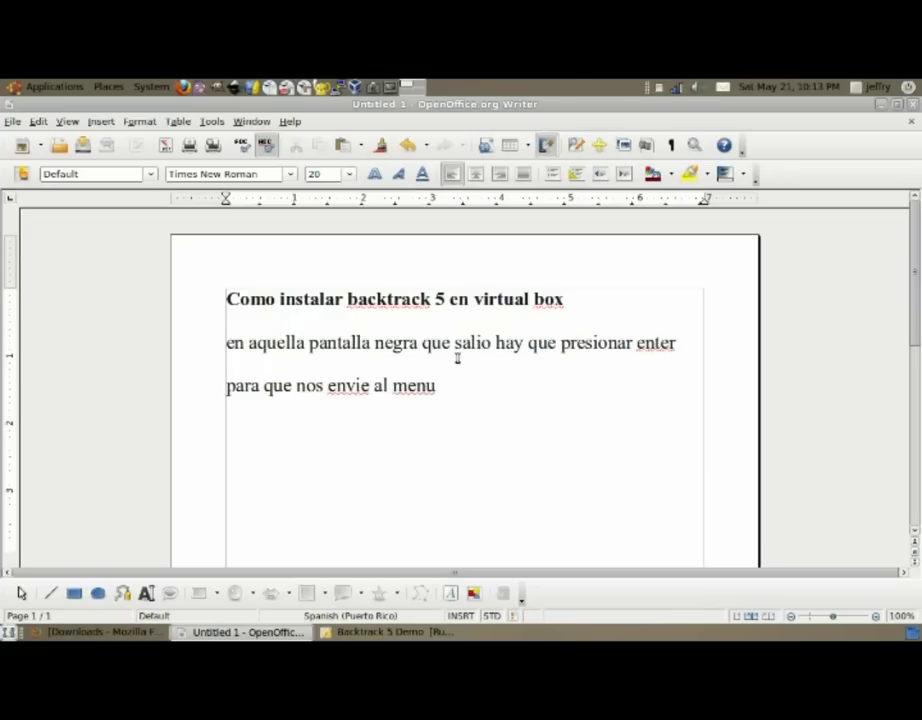
pyautogui.press('Return')
# Return to the Backtrack 5 Demo machine and dismiss the colour mode and mouse pointer integration notices
pyautogui.click(388, 632)
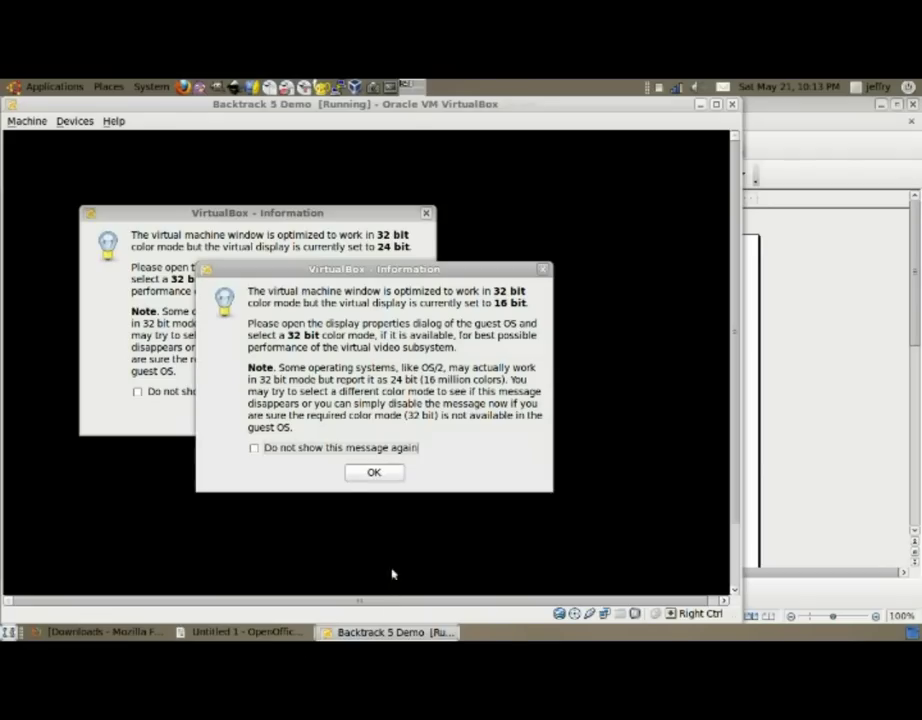
pyautogui.click(349, 474)
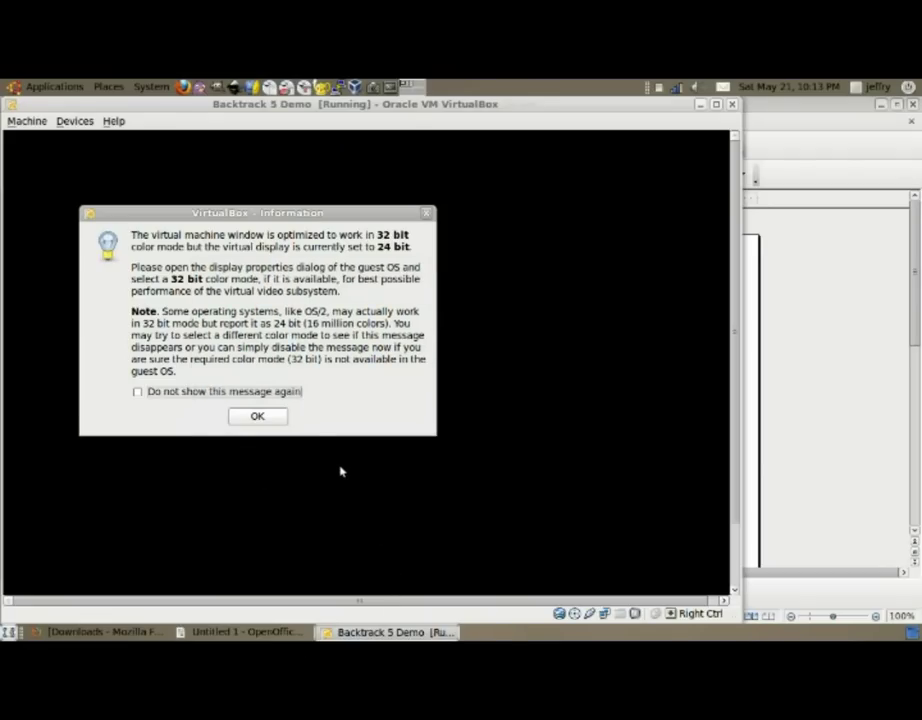
pyautogui.click(273, 419)
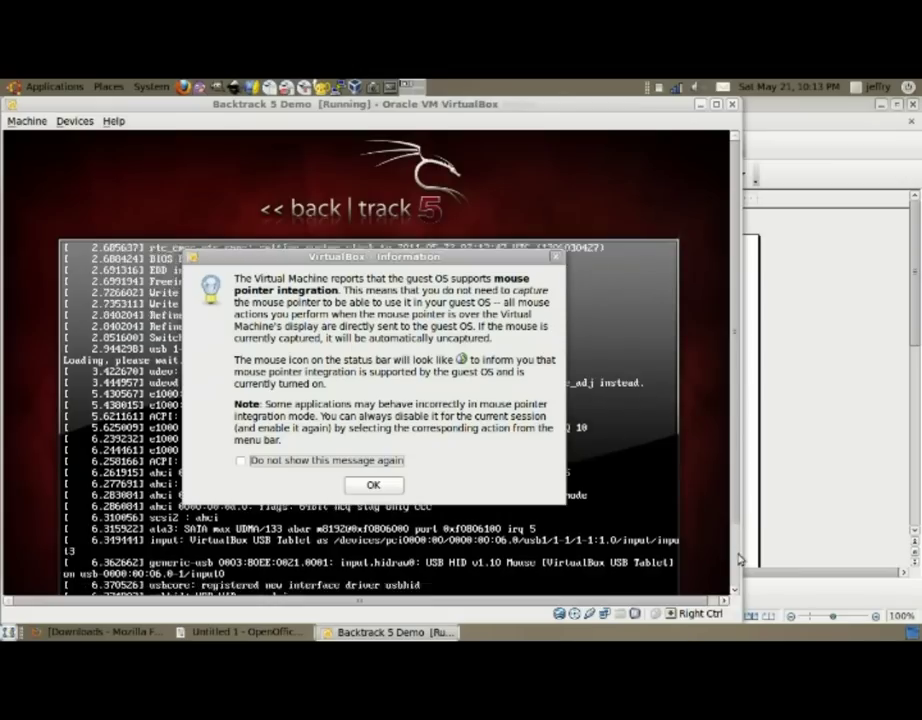
pyautogui.click(391, 486)
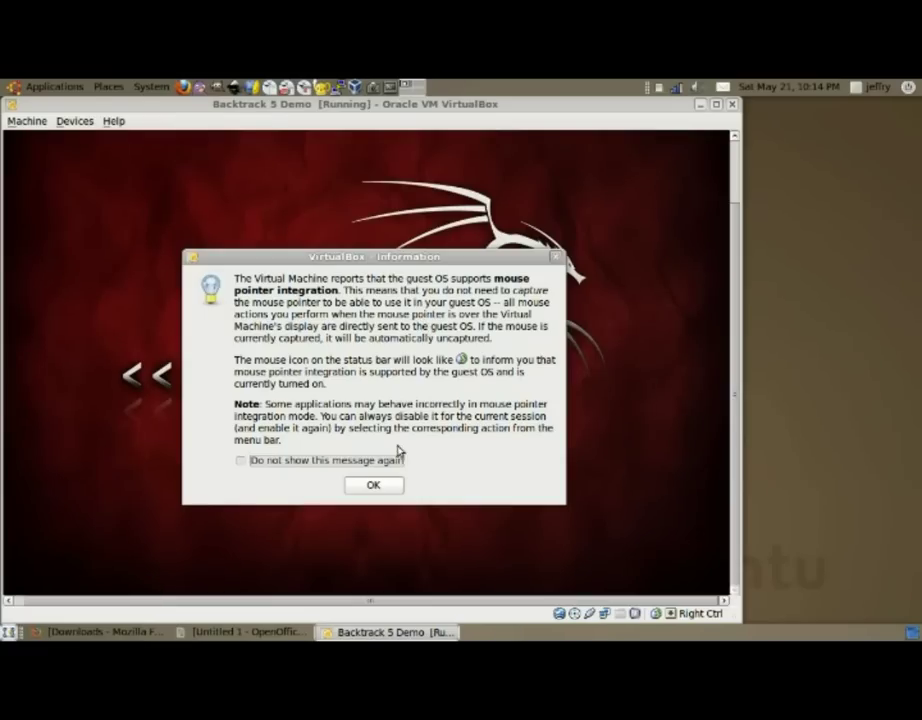
pyautogui.click(390, 487)
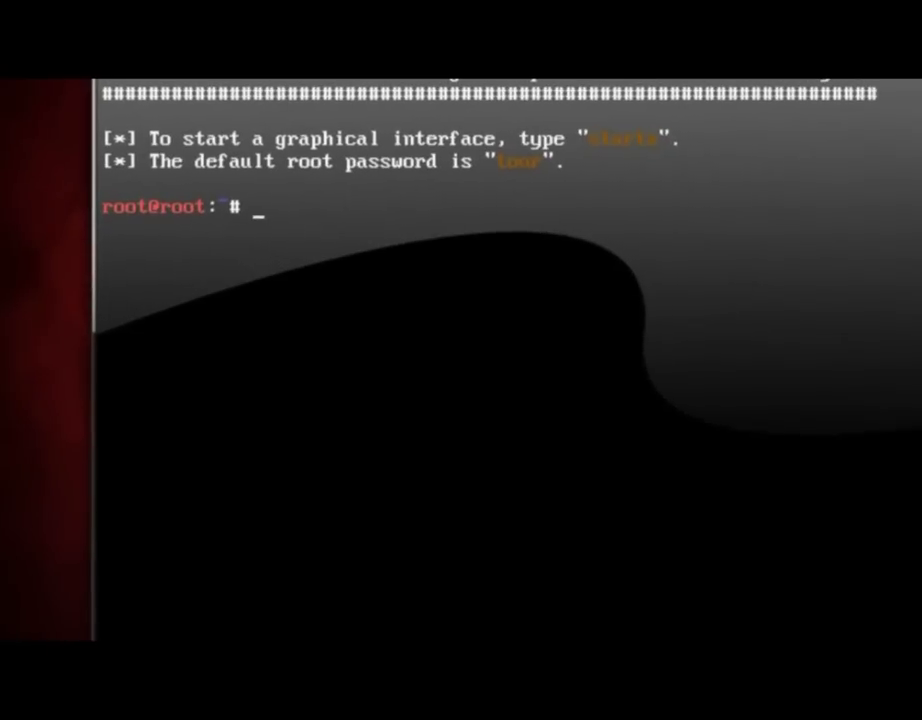
# Start BackTrack's graphical interface with the startx command at the root prompt
pyautogui.write('start')
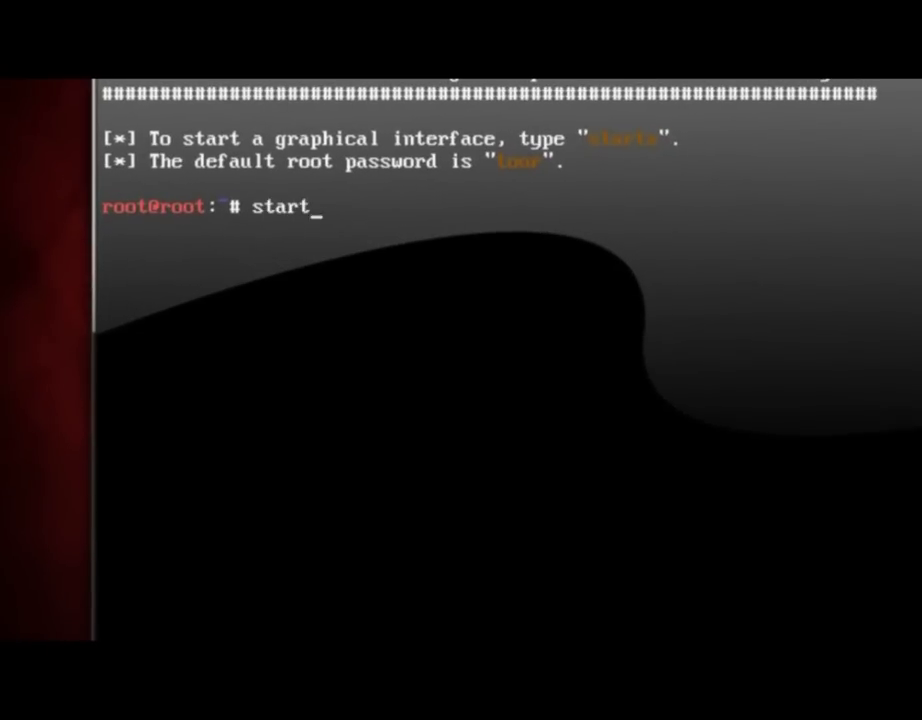
pyautogui.write('x')
pyautogui.press('Return')
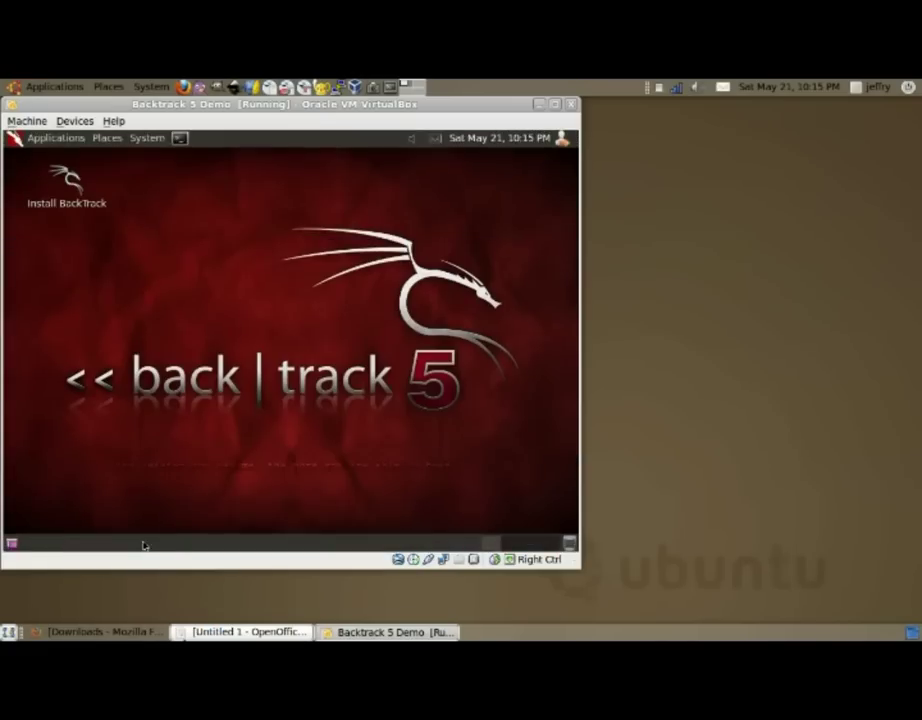
# Switch to the Writer document and add "despues que el live cd carga se procede a instalar como normalmente se haria"
pyautogui.click(187, 632)
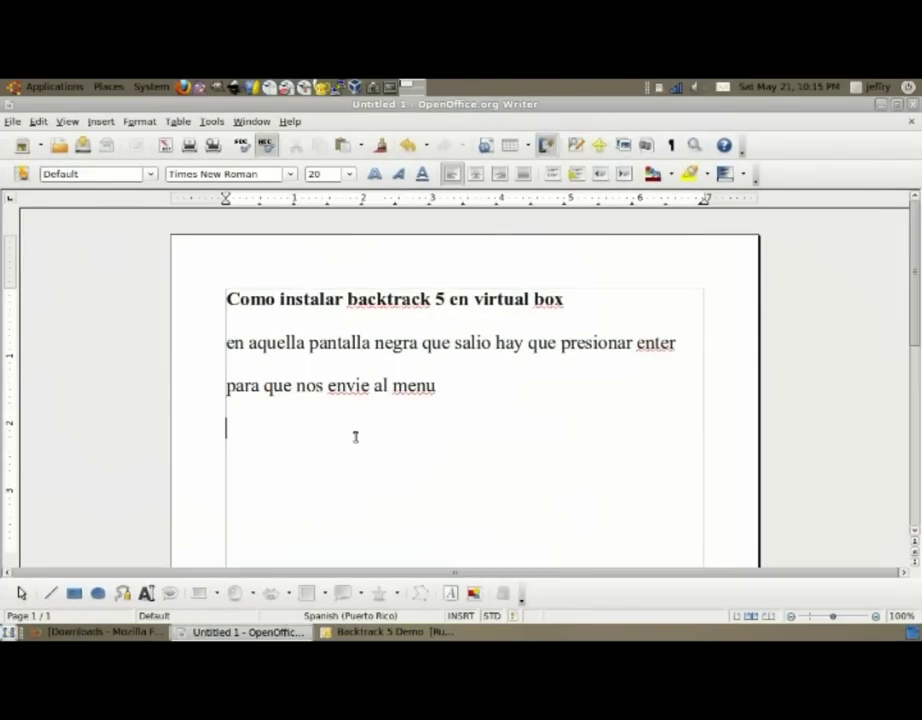
pyautogui.write('despues ')
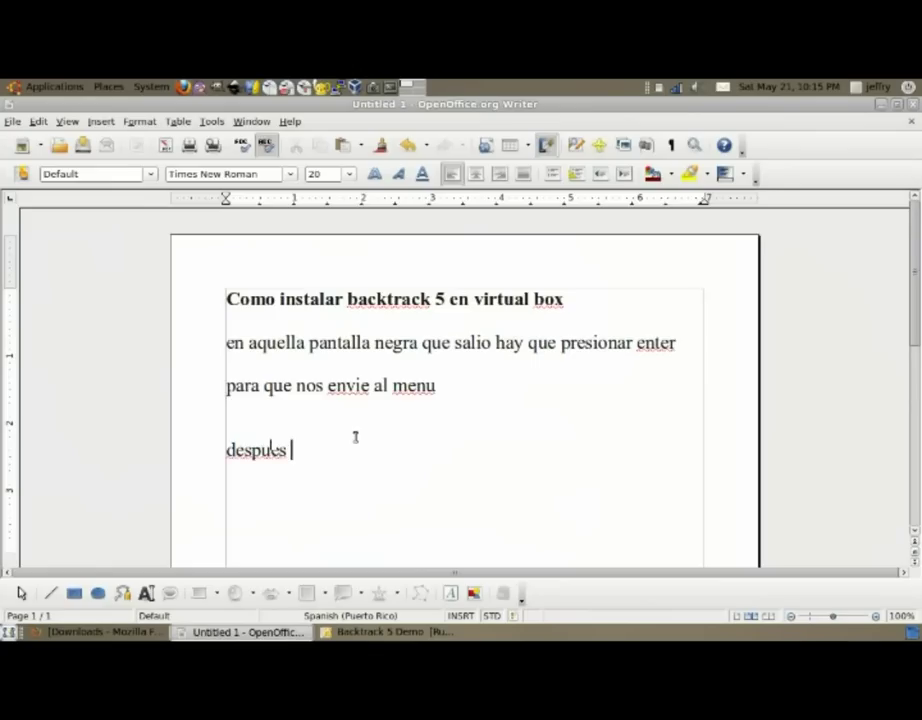
pyautogui.write('que el live cd carga s')
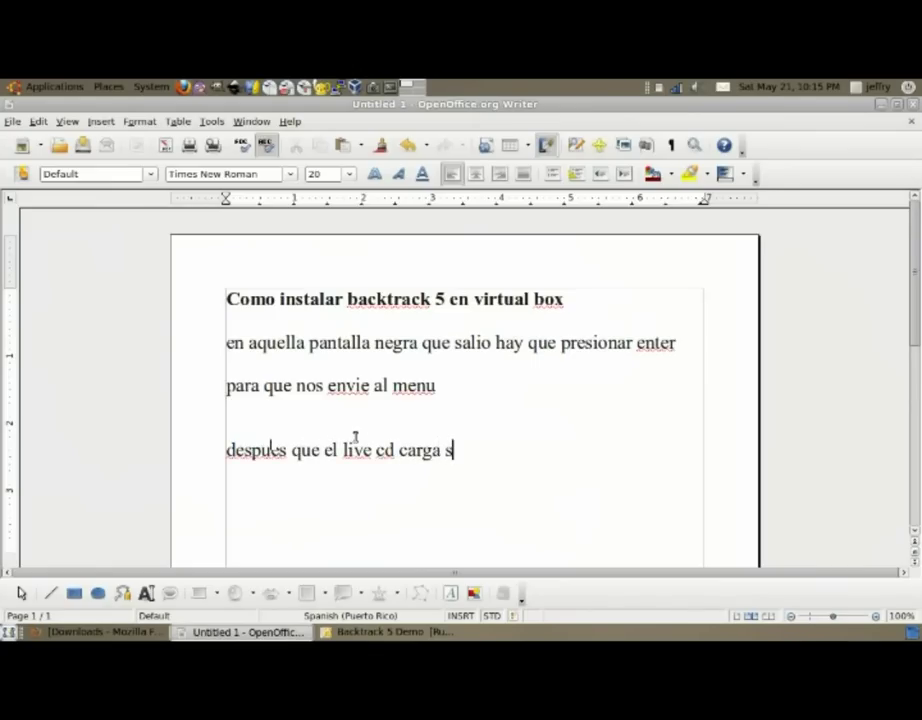
pyautogui.write('e procede ')
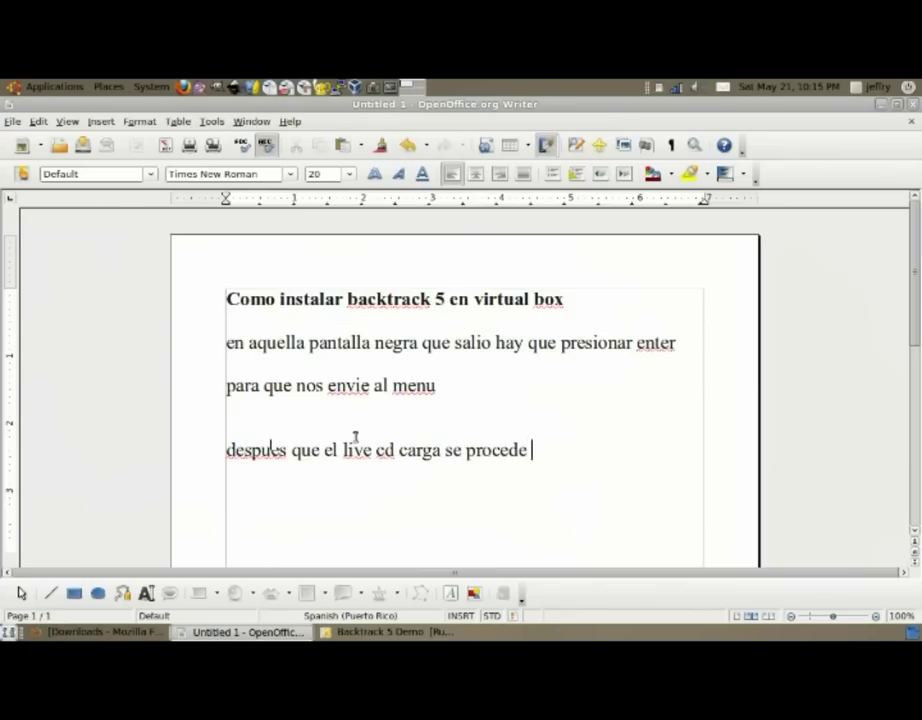
pyautogui.write('a instalar como ')
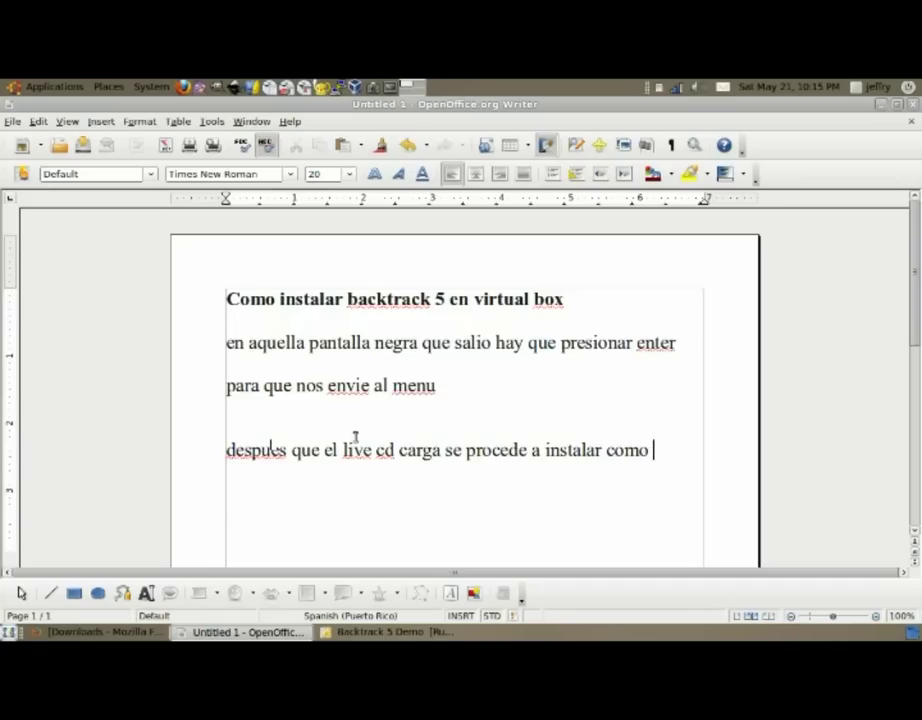
pyautogui.write('normalmente l')
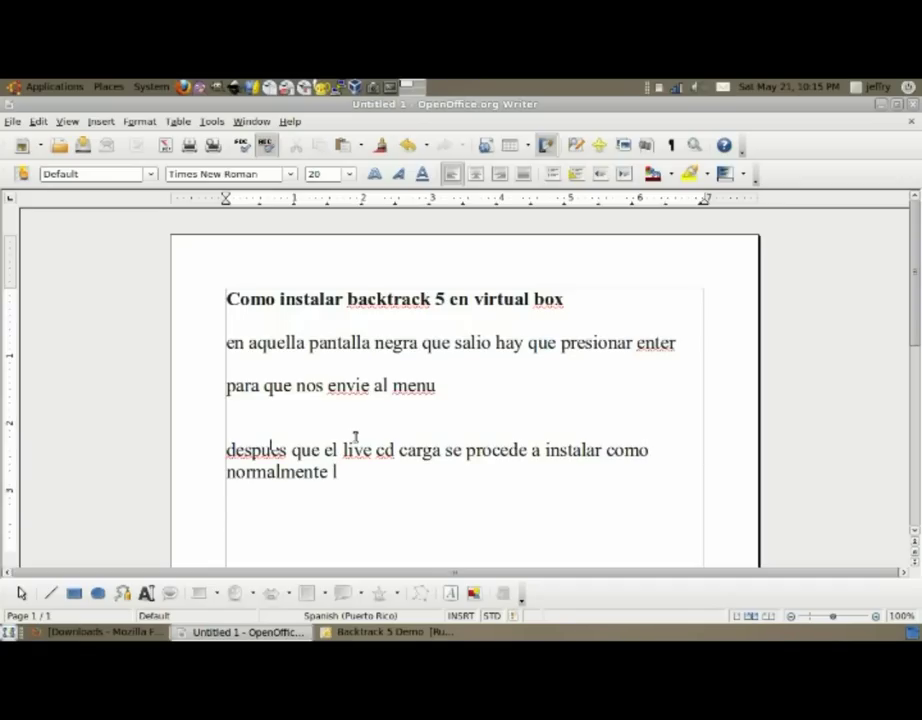
pyautogui.press('BackSpace')
pyautogui.write('se haria')
# Replace the misspelled "haria" with the suggested "haría" and add two line breaks after the sentence
pyautogui.rightClick(364, 476)
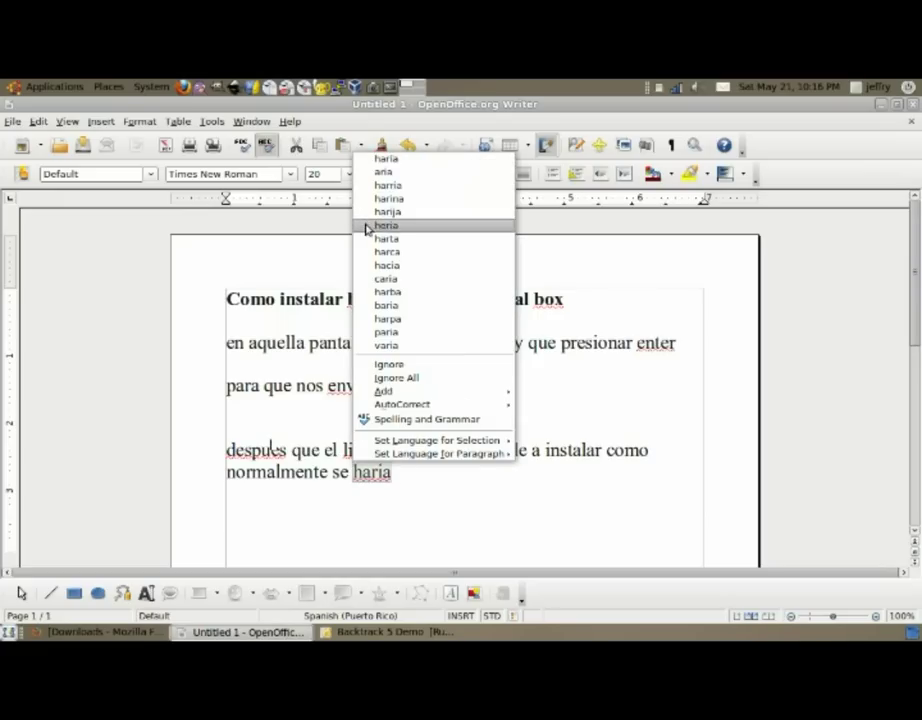
pyautogui.click(386, 159)
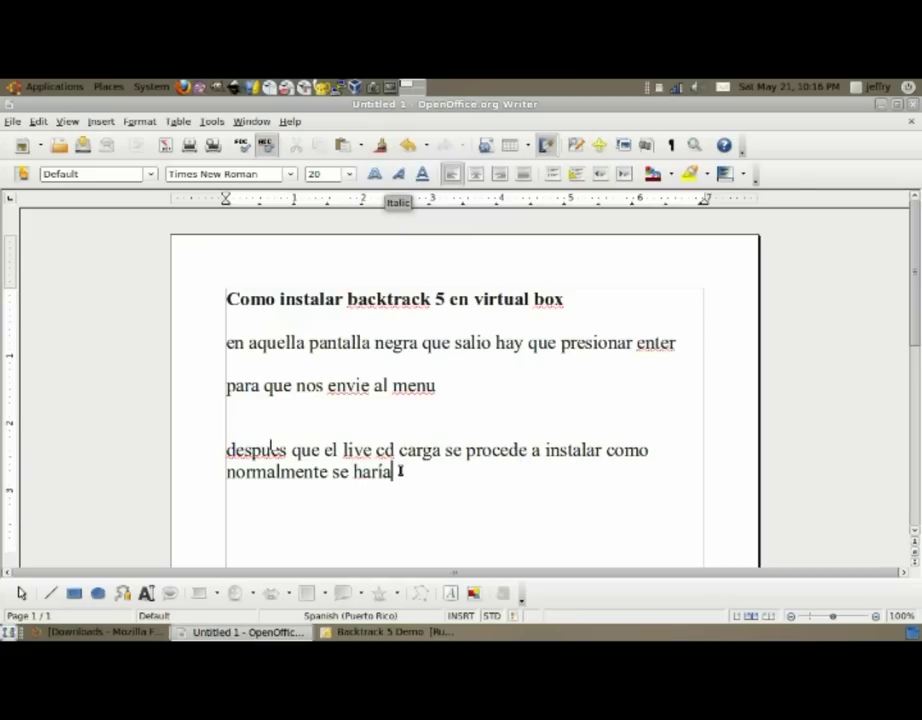
pyautogui.click(400, 471)
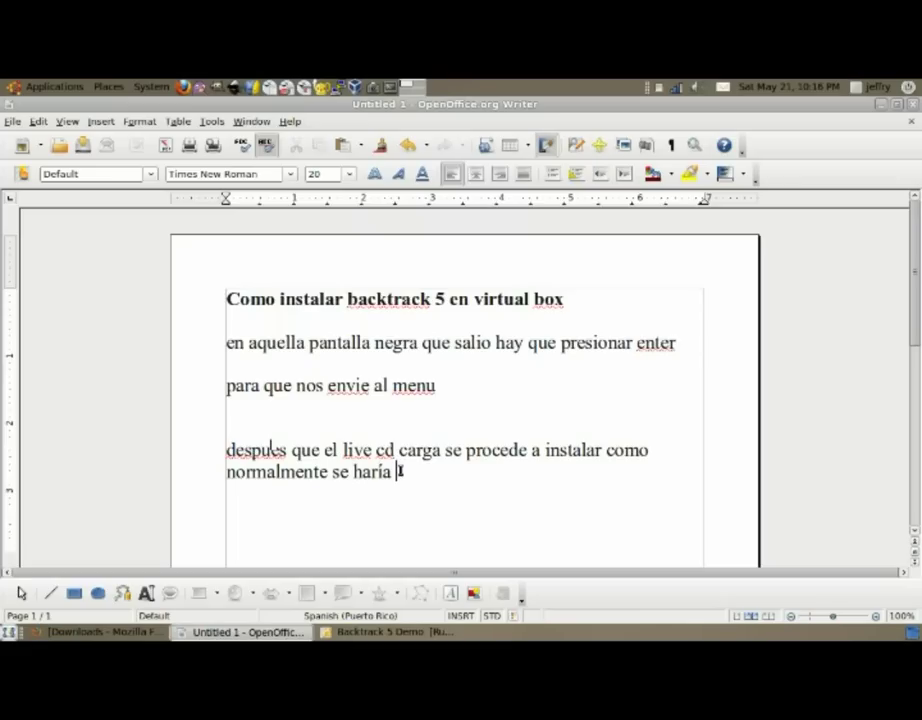
pyautogui.press('Return')
pyautogui.press('Return')
# Switch to the Backtrack 5 Demo machine, launch Install BackTrack and accept English as the installation language
pyautogui.click(455, 633)
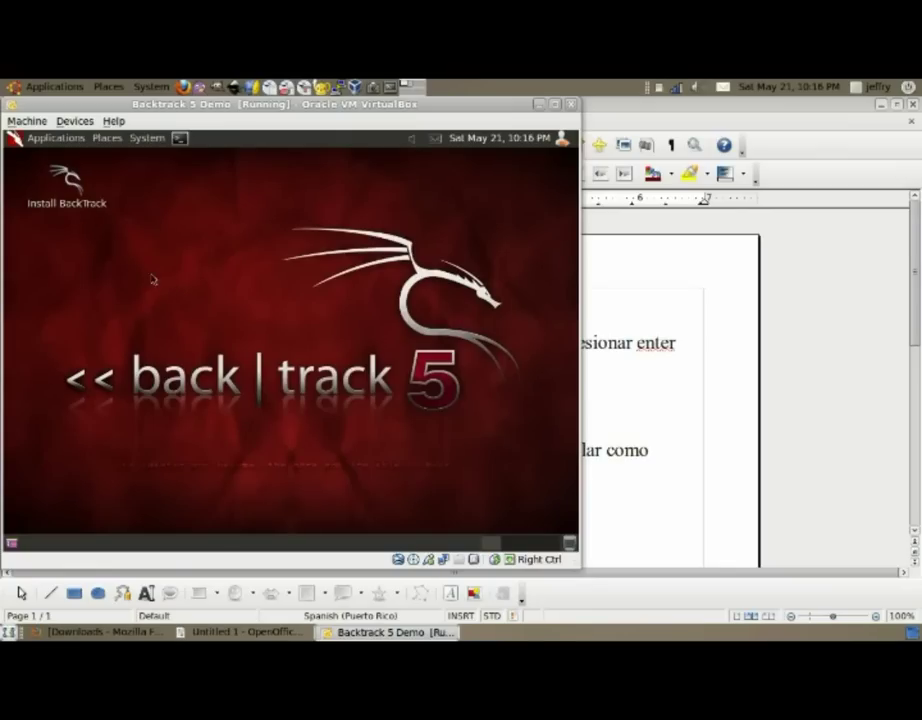
pyautogui.rightClick(69, 200)
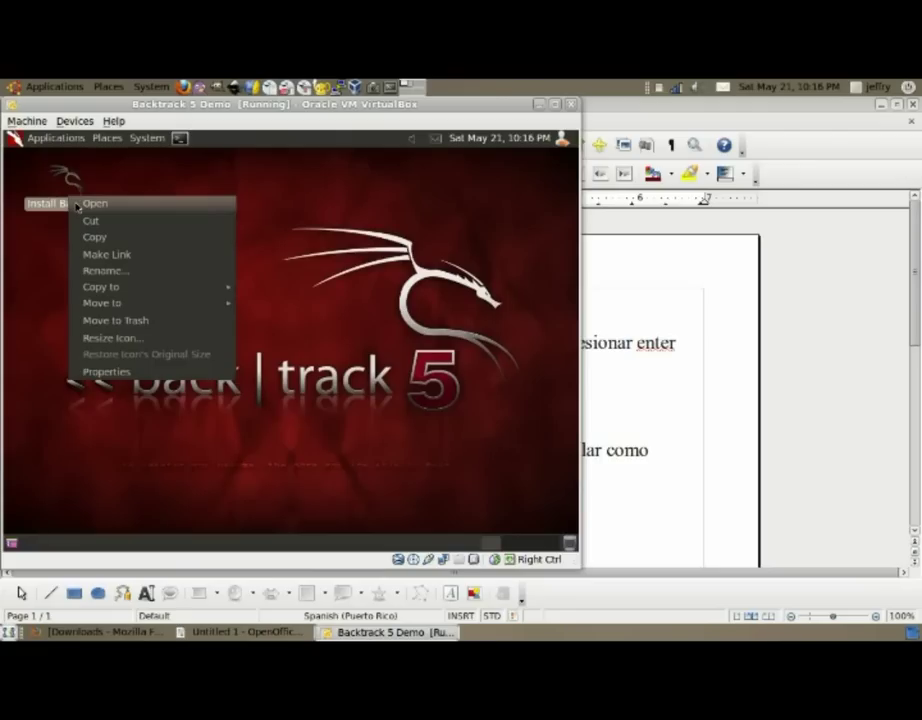
pyautogui.click(80, 204)
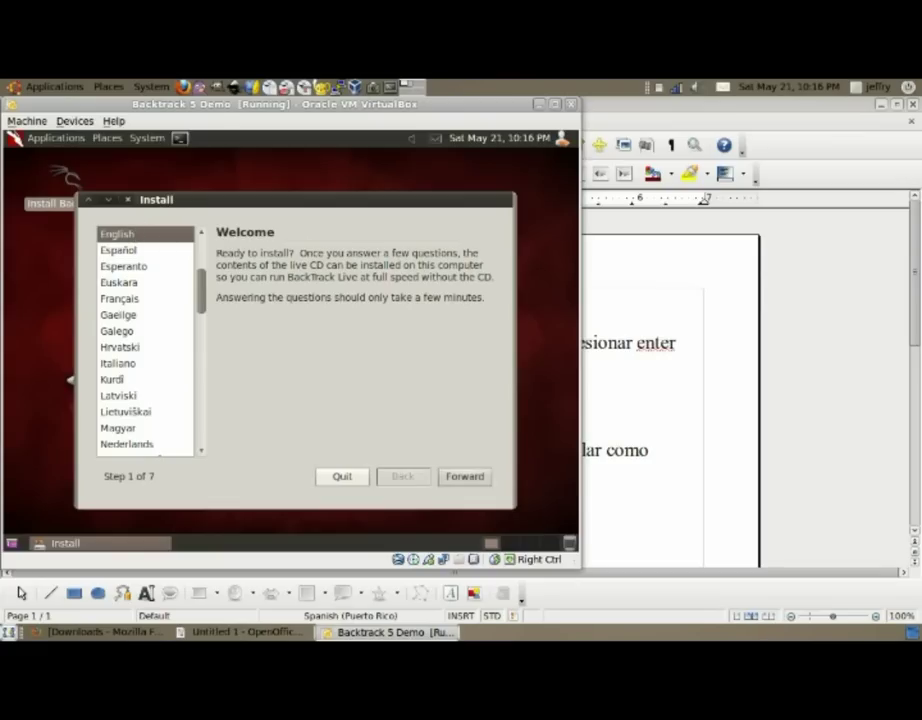
pyautogui.click(439, 476)
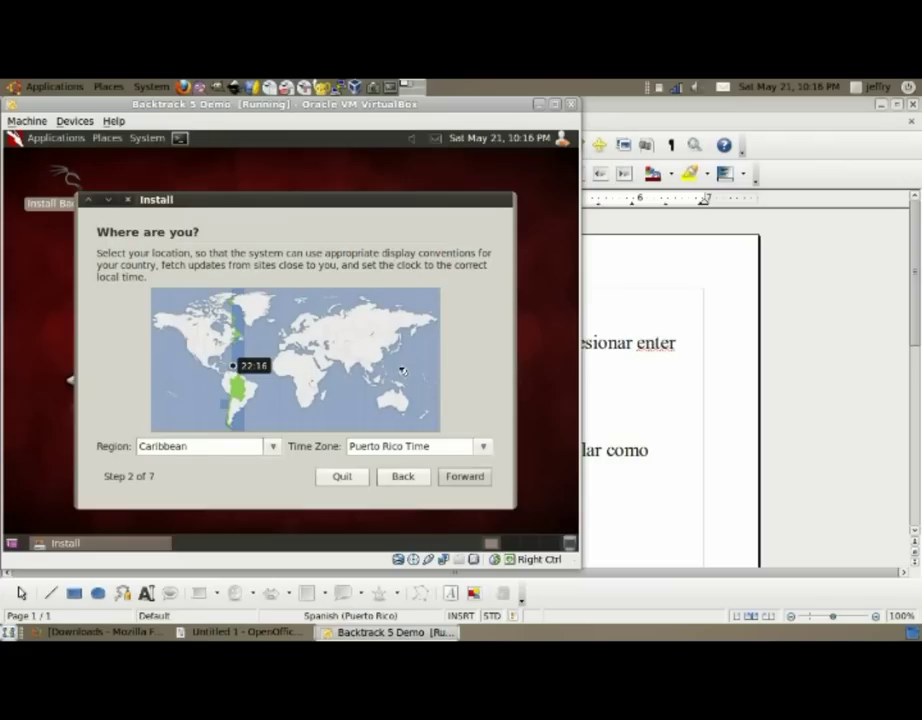
# Accept the Caribbean region with Puerto Rico Time and choose the USA - International (with dead keys) keyboard layout
pyautogui.click(454, 478)
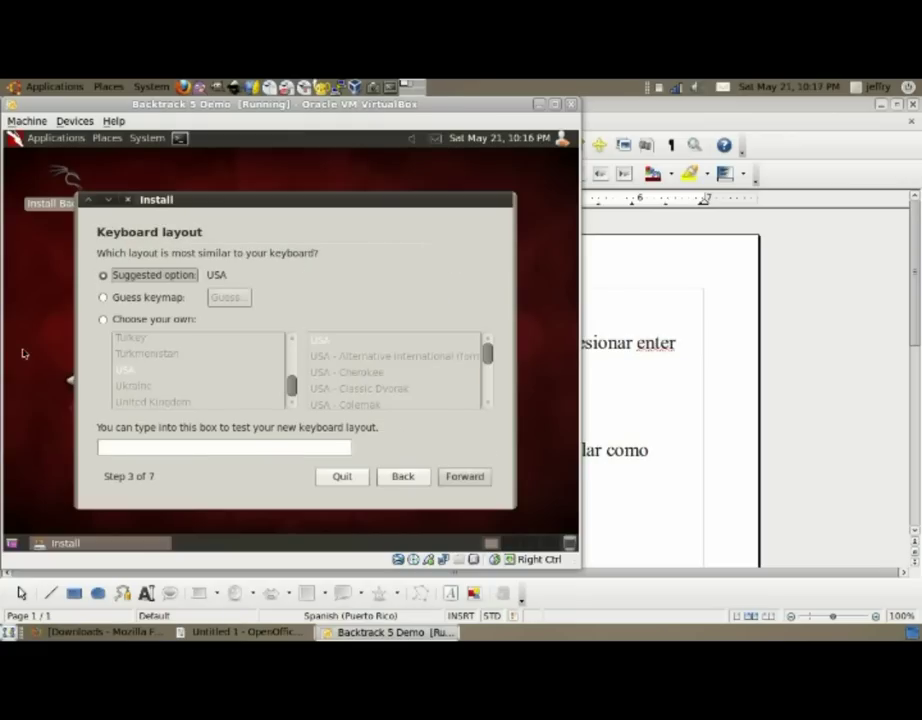
pyautogui.click(126, 324)
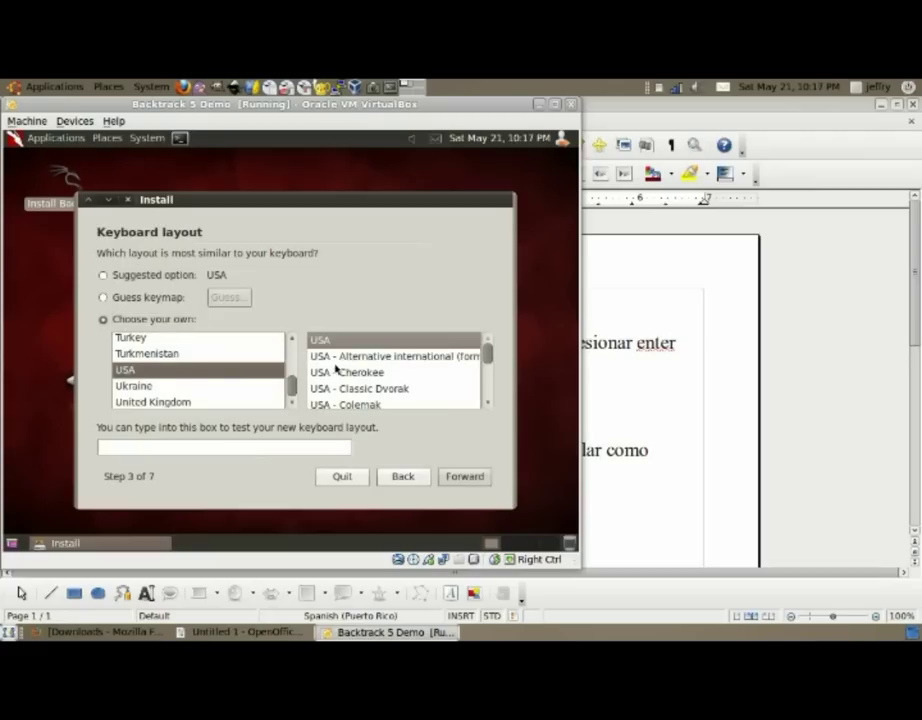
pyautogui.scroll(-1, 344, 371)
pyautogui.scroll(-5, 344, 371)
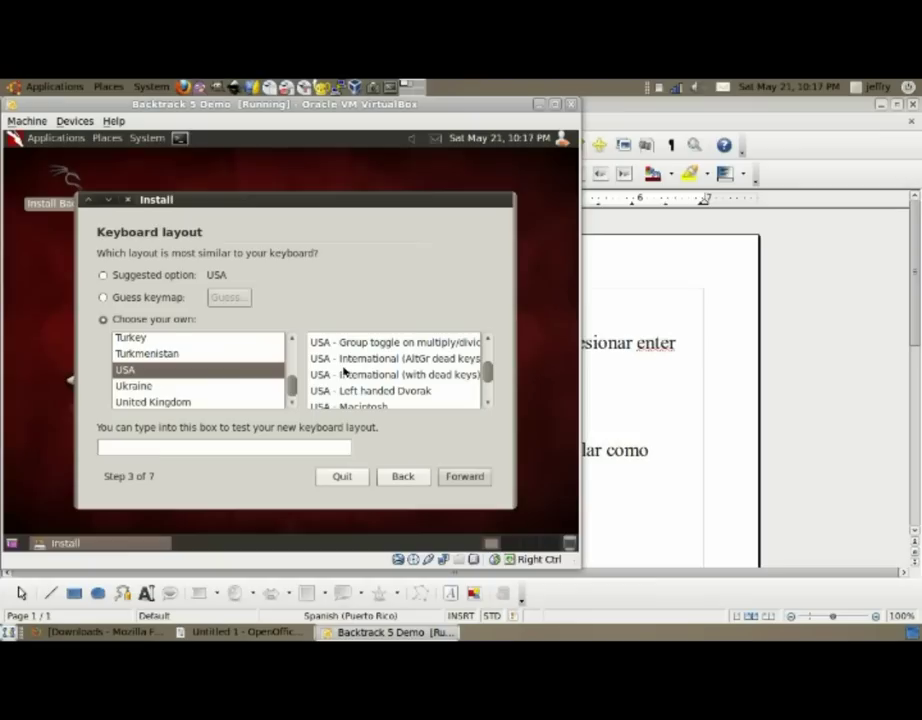
pyautogui.click(347, 375)
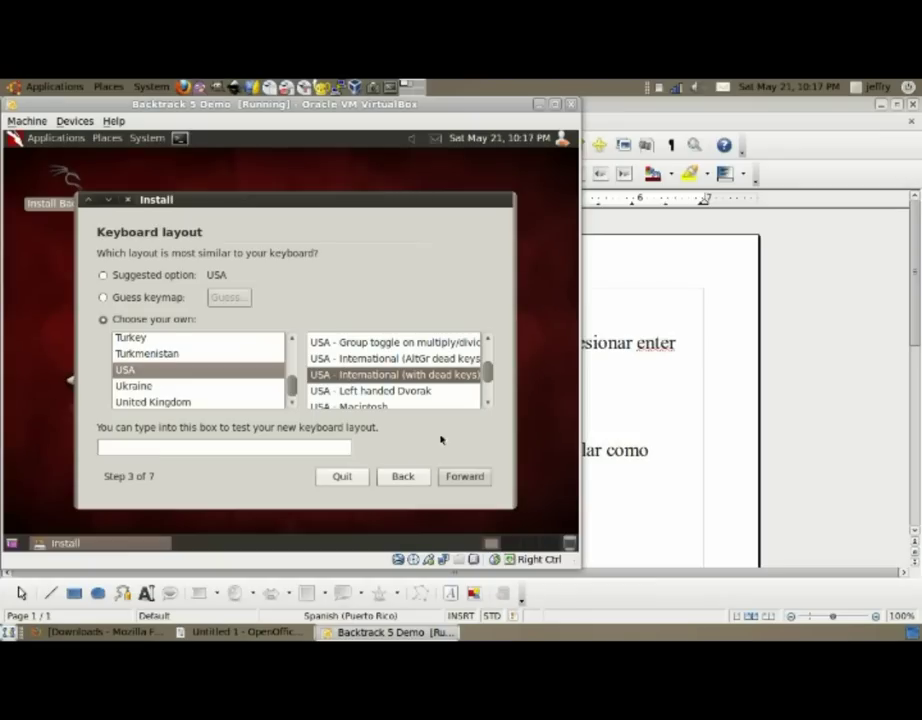
pyautogui.click(457, 476)
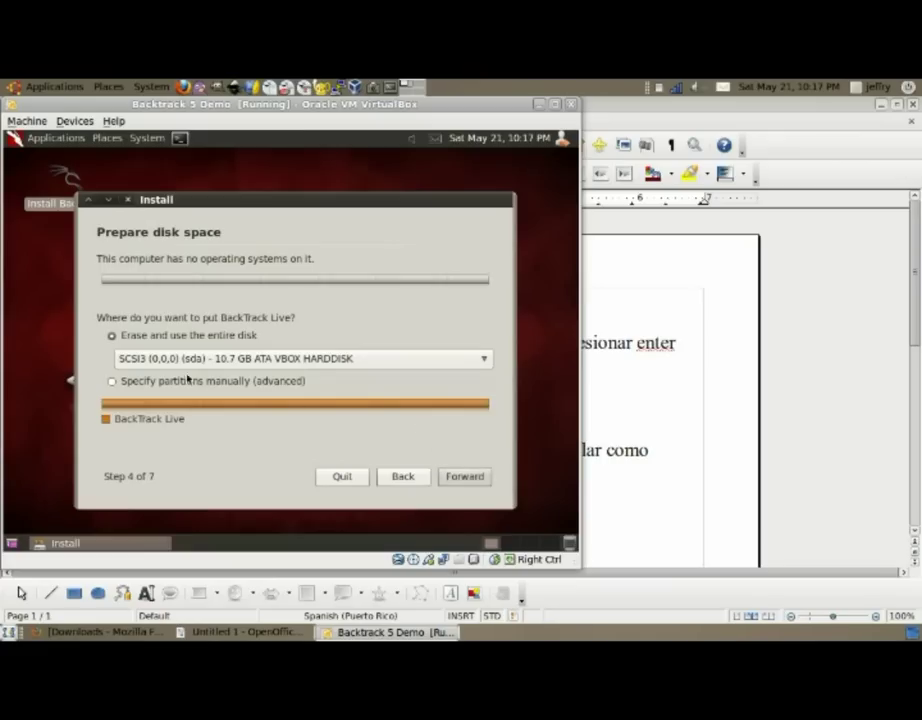
# Choose to erase and use the entire SCSI3 (0,0,0) (sda) disk, review the installation summary and start installing BackTrack
pyautogui.click(131, 343)
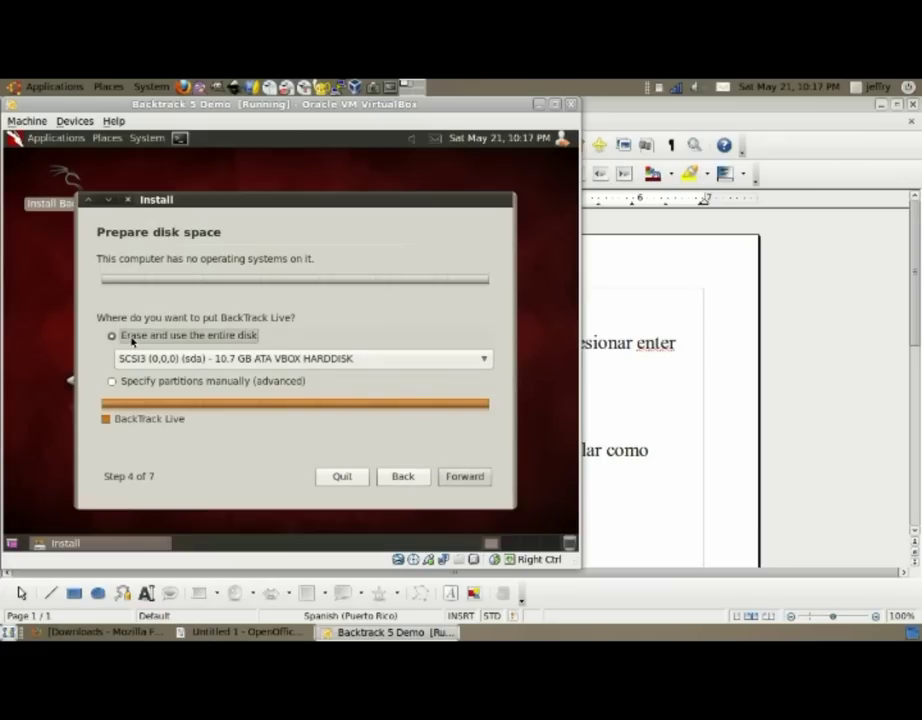
pyautogui.click(464, 476)
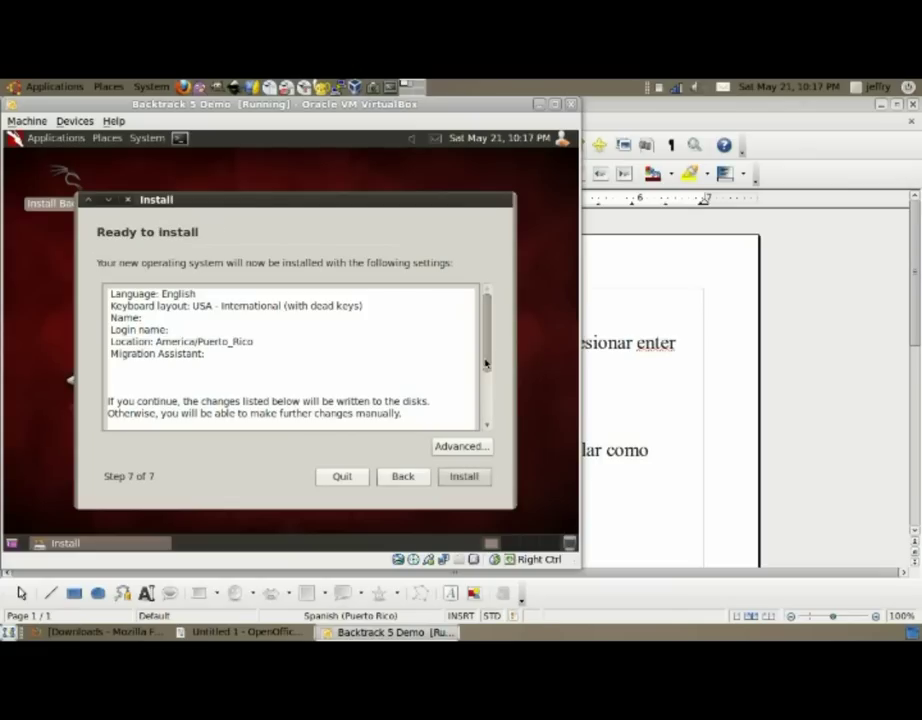
pyautogui.scroll(-3, 492, 400)
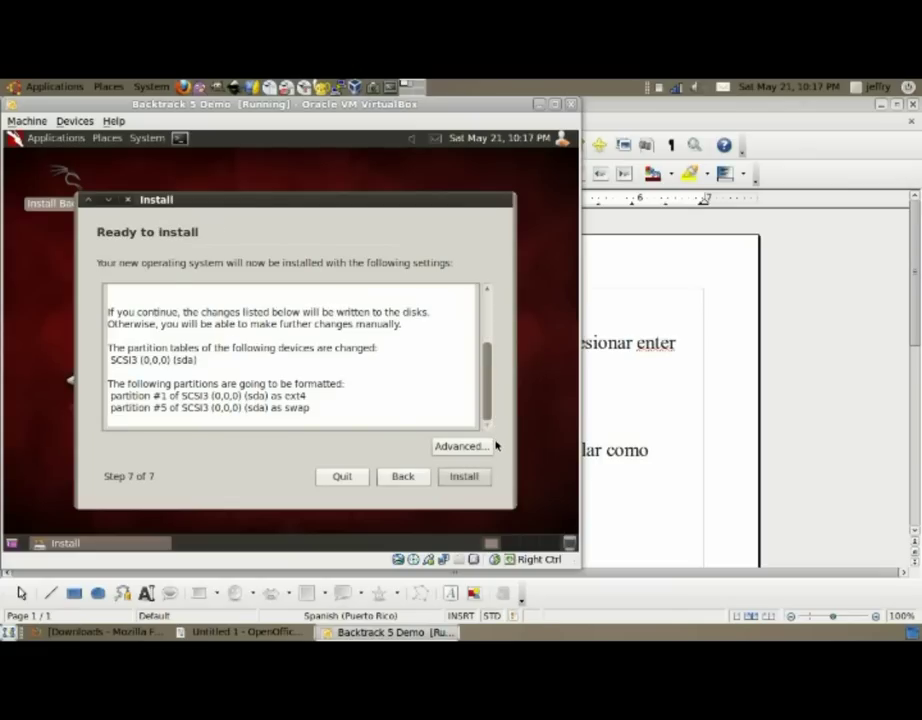
pyautogui.click(455, 478)
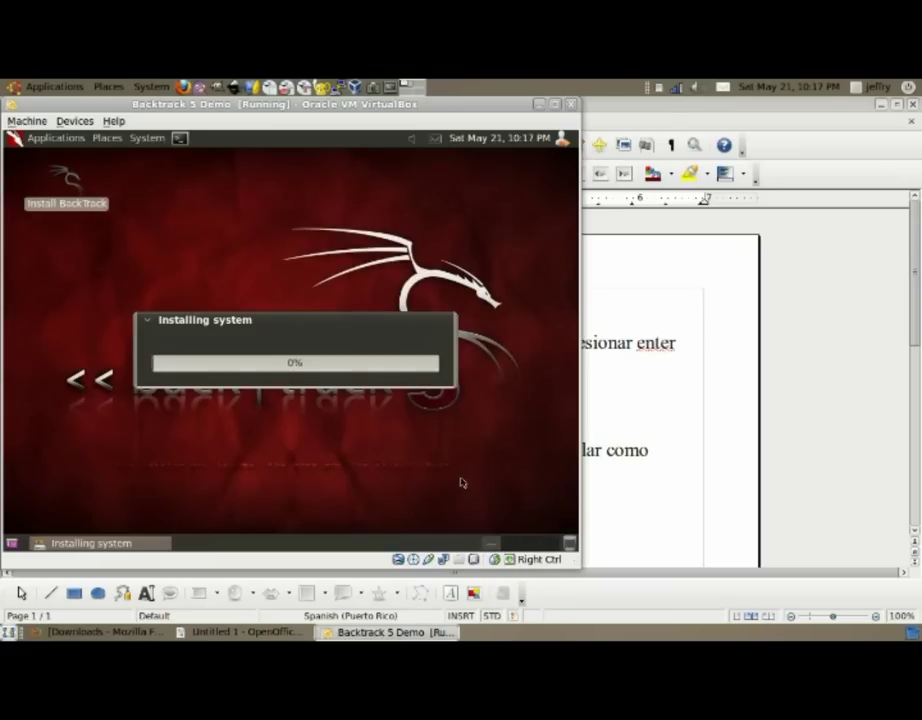
# Switch to the Writer document and begin a new paragraph below "normalmente se haría" with "ahora comienza la instalacion y"
pyautogui.hotkey('alt', 'Tab')
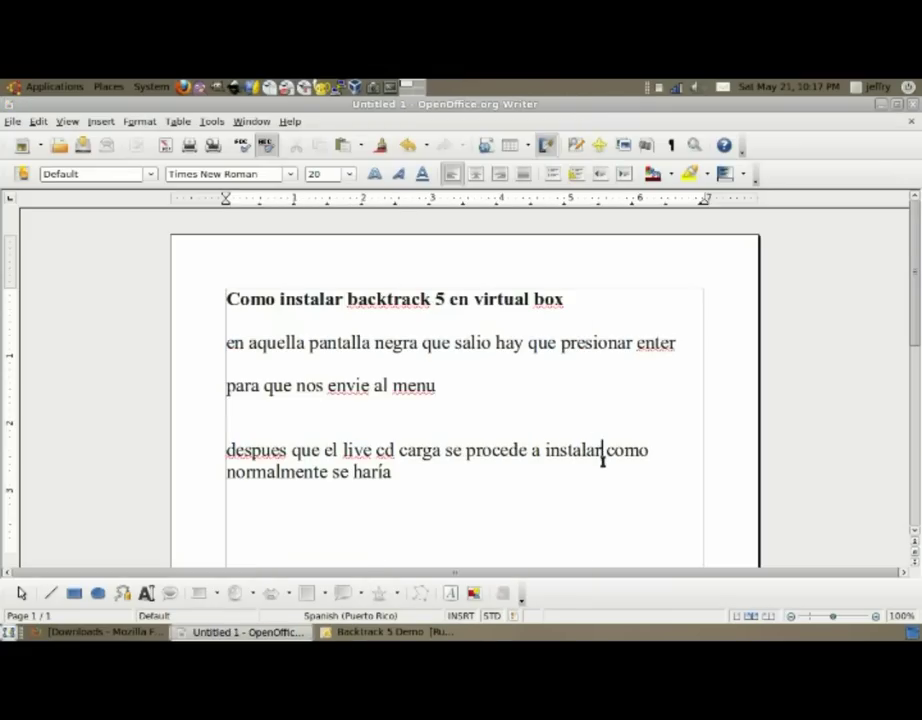
pyautogui.click(440, 471)
pyautogui.press('Return')
pyautogui.write('a')
pyautogui.write('h')
pyautogui.write('ota')
pyautogui.press('BackSpace')
pyautogui.press('BackSpace')
pyautogui.write('ra com')
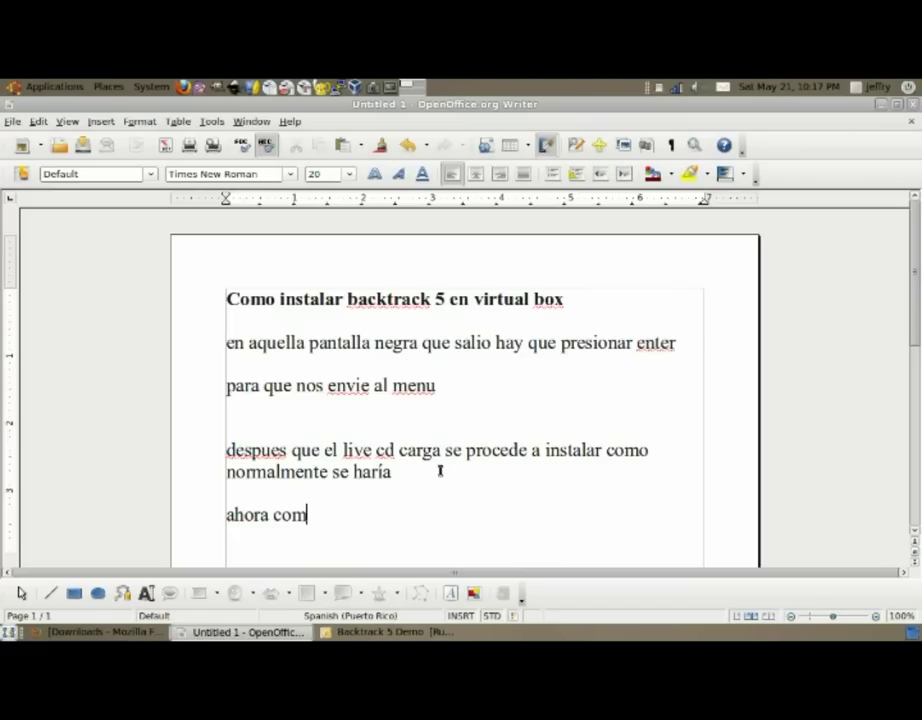
pyautogui.write('ienza la ins')
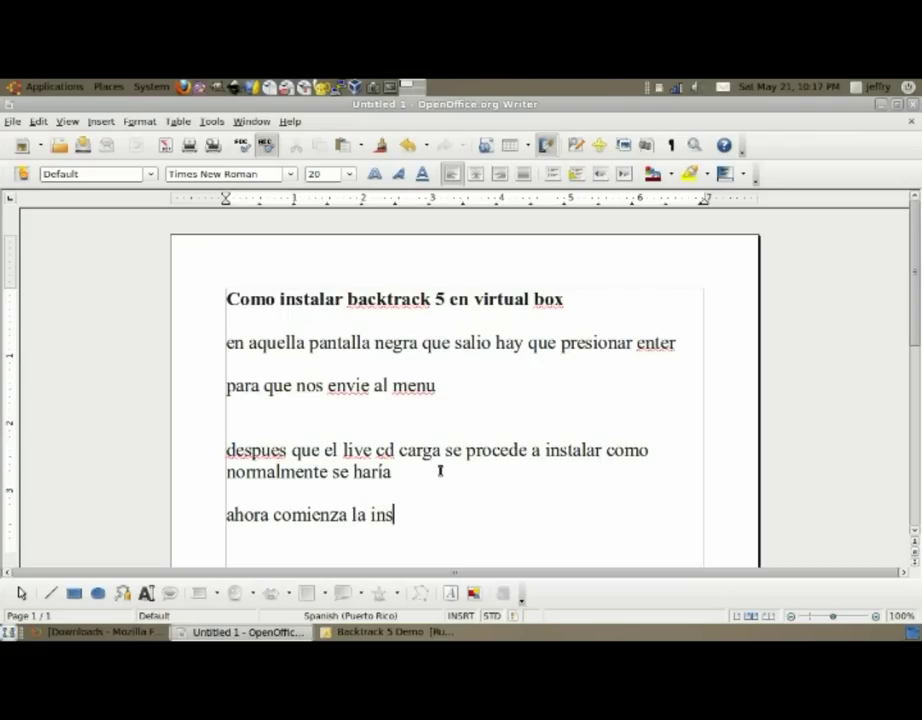
pyautogui.write('talacion y ')
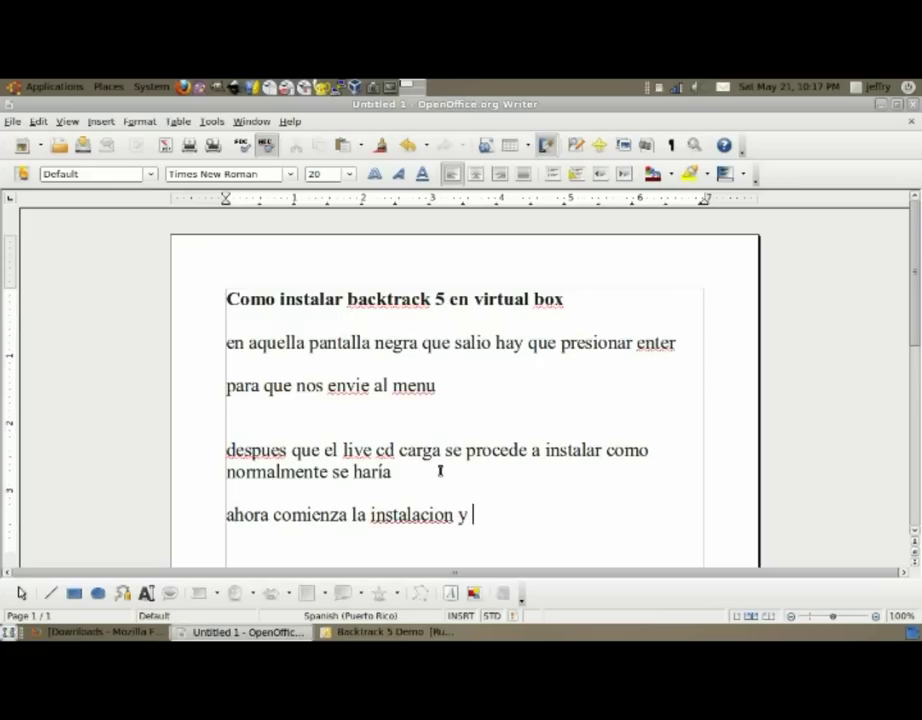
# Complete the sentence with "hay que esperar bastante", add a line break and minimize the Writer document to return to the virtual machine
pyautogui.write('hay que c')
pyautogui.write('spe')
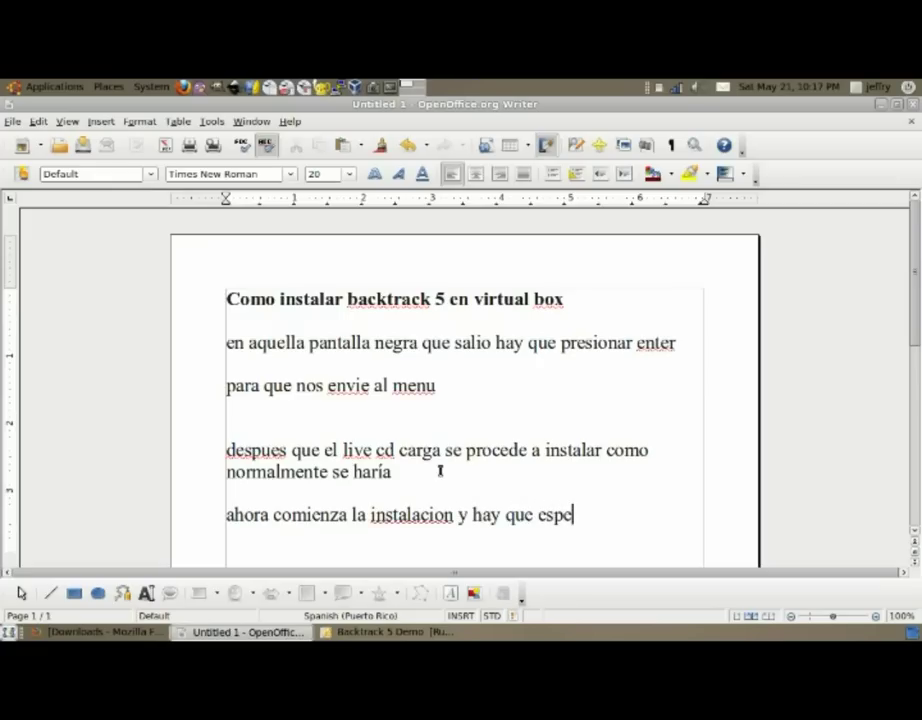
pyautogui.write('rar bastante')
pyautogui.press('Return')
pyautogui.scroll(-2, 440, 470)
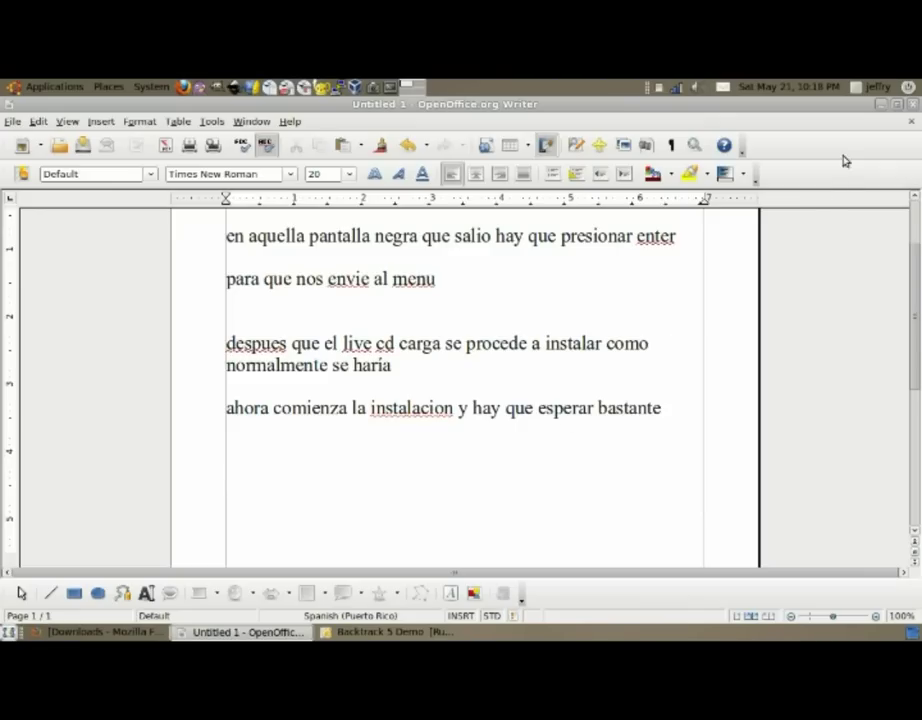
pyautogui.click(879, 104)
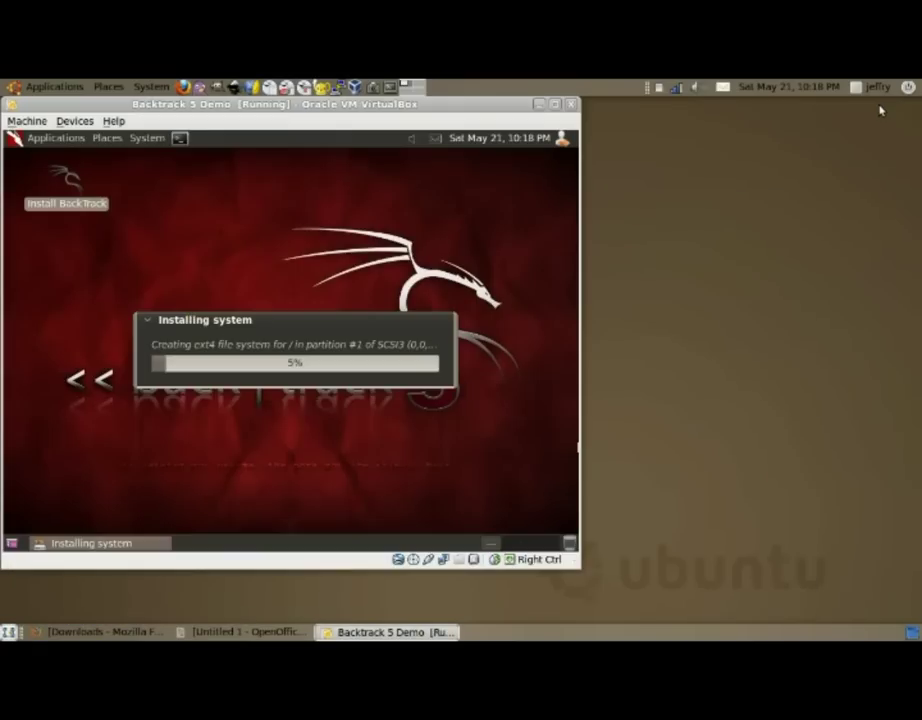